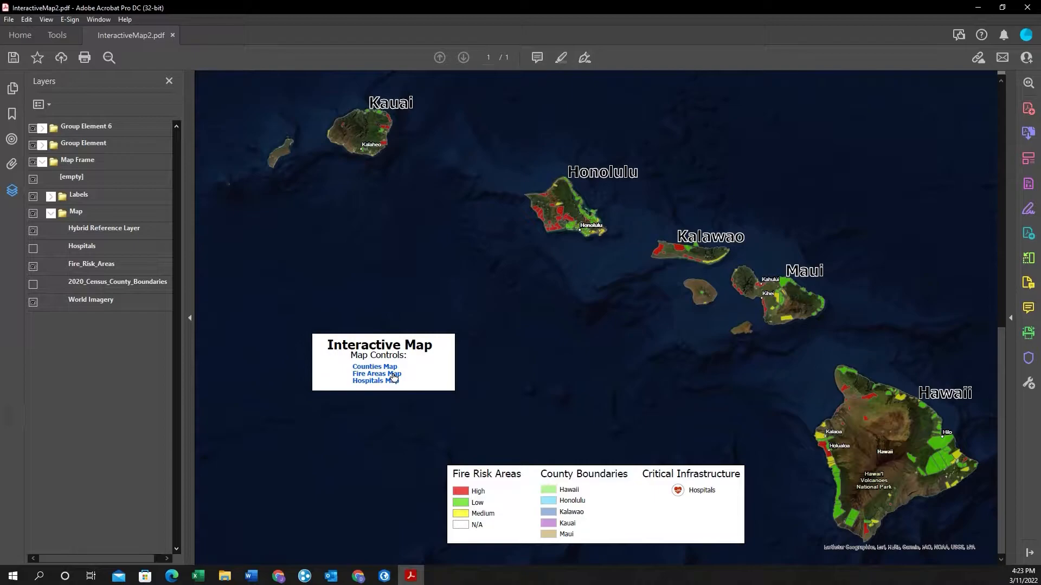
# Try the Counties Map control in the finished interactive PDF.
pyautogui.click(390, 367)
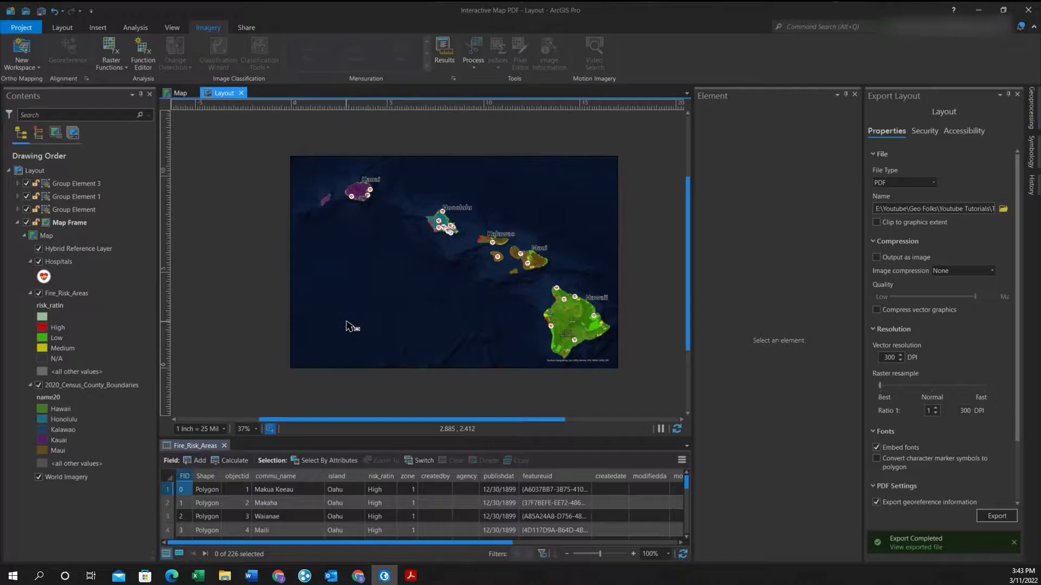
# Draw a rectangle graphic about 4.2 by 2.4 in on the empty ocean area southwest of Honolulu in the ArcGIS Pro layout.
pyautogui.click(97, 27)
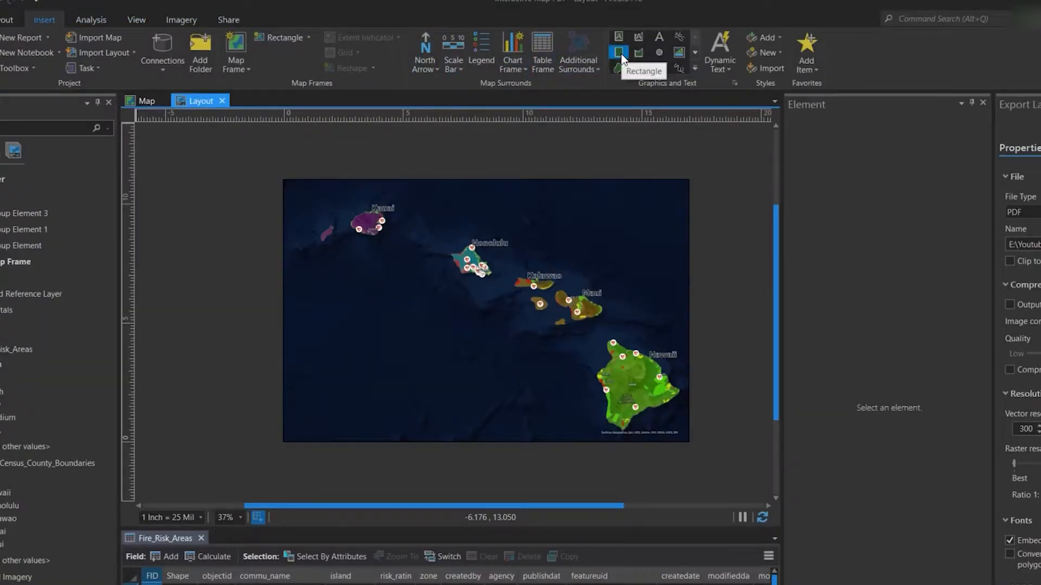
pyautogui.click(618, 53)
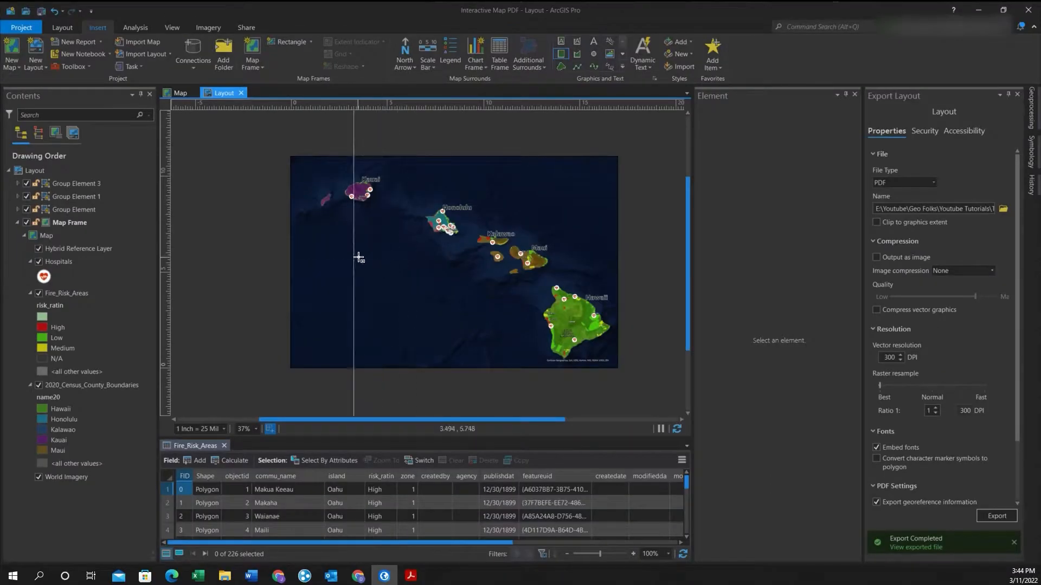
pyautogui.moveTo(361, 310); pyautogui.dragTo(436, 352)
pyautogui.moveTo(412, 295); pyautogui.dragTo(435, 309)
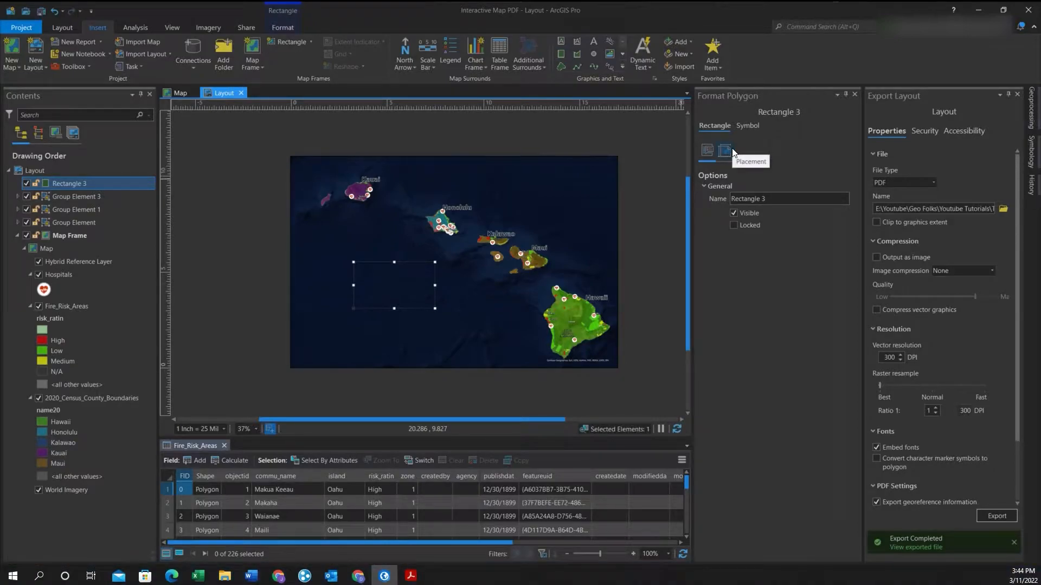
# Fill the new rectangle with white and apply the symbol change.
pyautogui.click(753, 129)
pyautogui.click(855, 184)
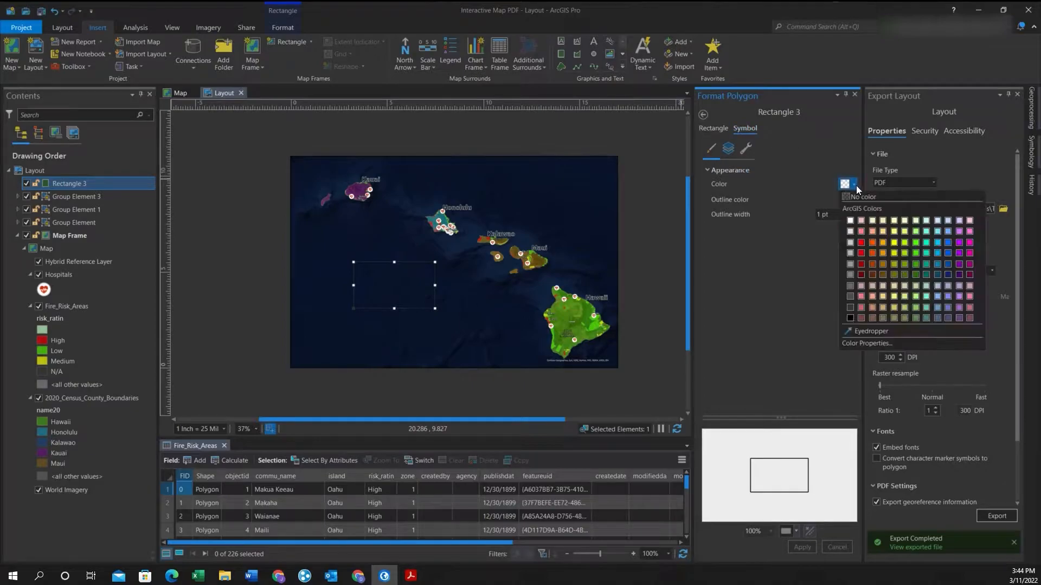
pyautogui.click(850, 221)
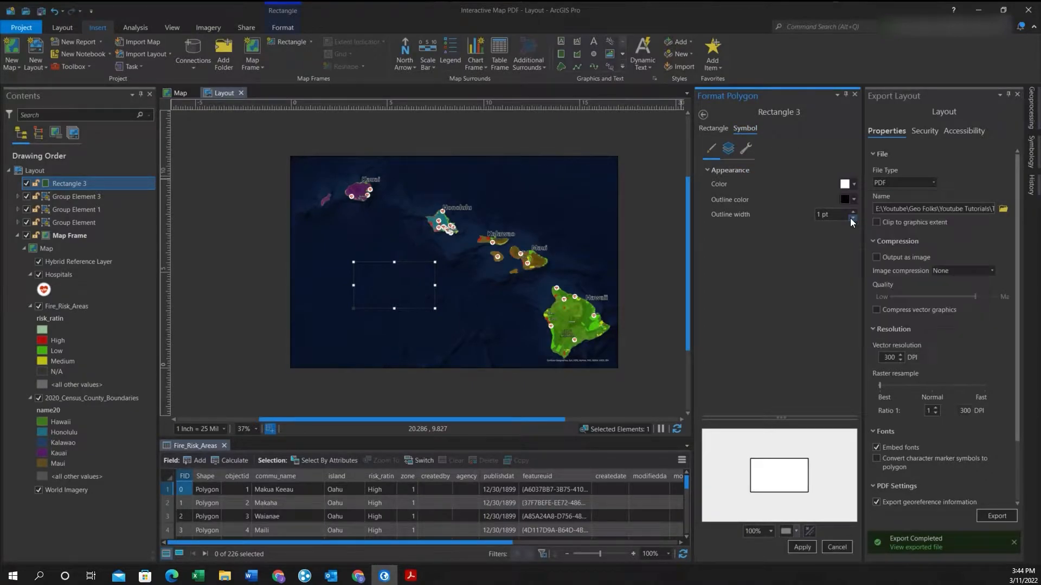
pyautogui.click(800, 547)
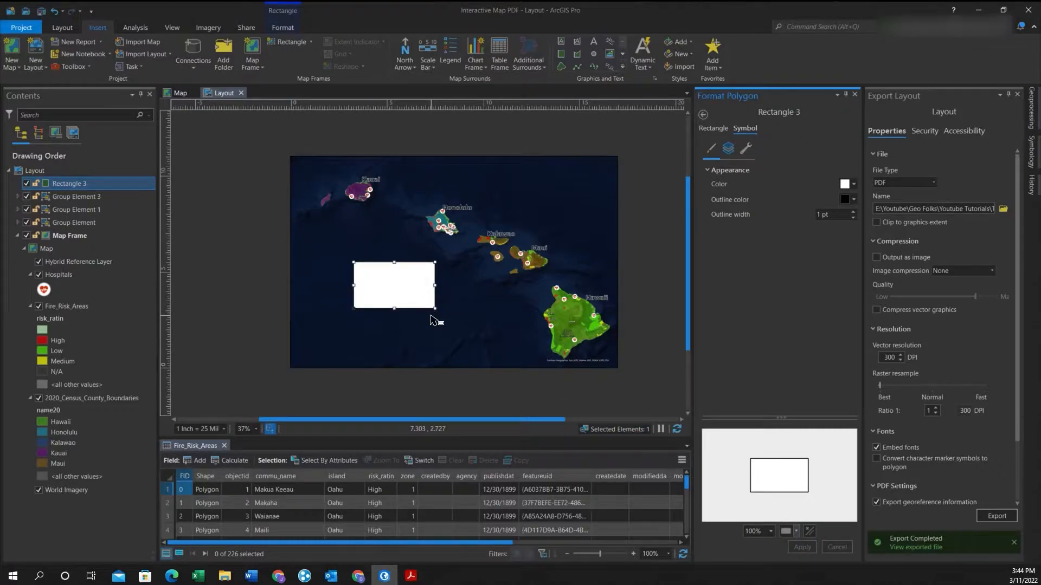
# Reopen the white rectangle's properties and view its symbol colour settings.
pyautogui.rightClick(391, 279)
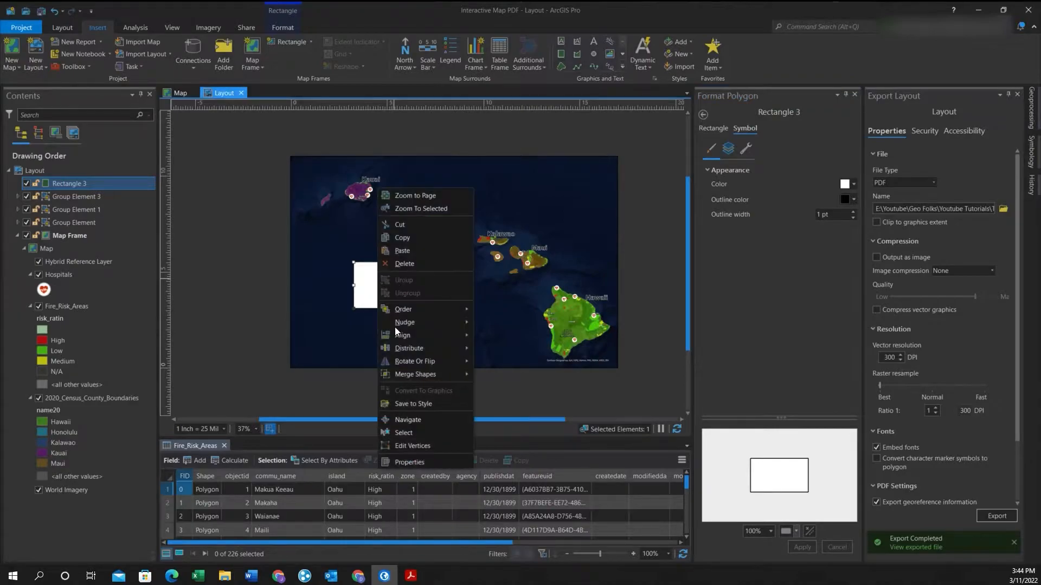
pyautogui.click(425, 462)
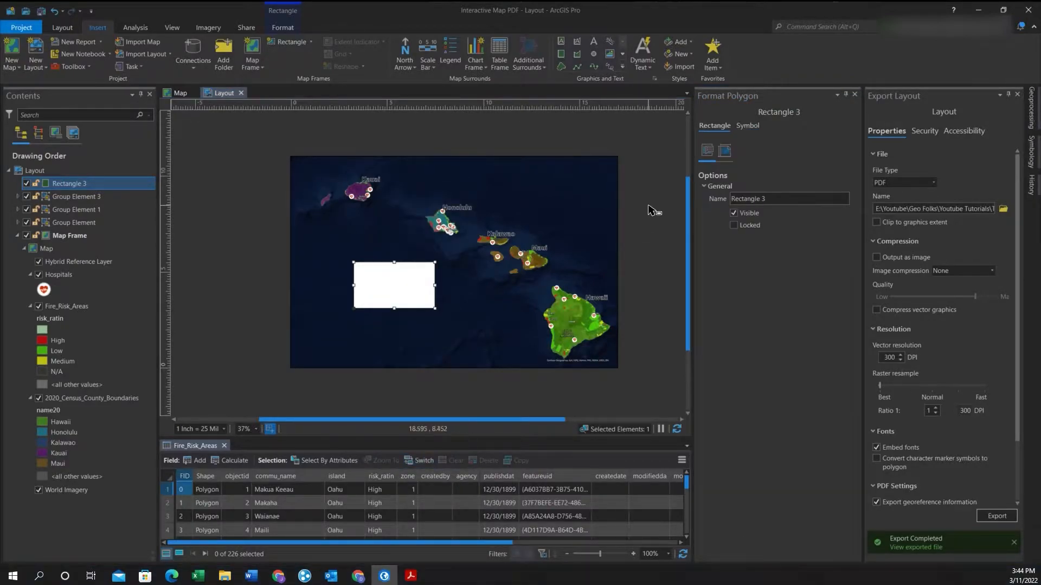
pyautogui.click(748, 126)
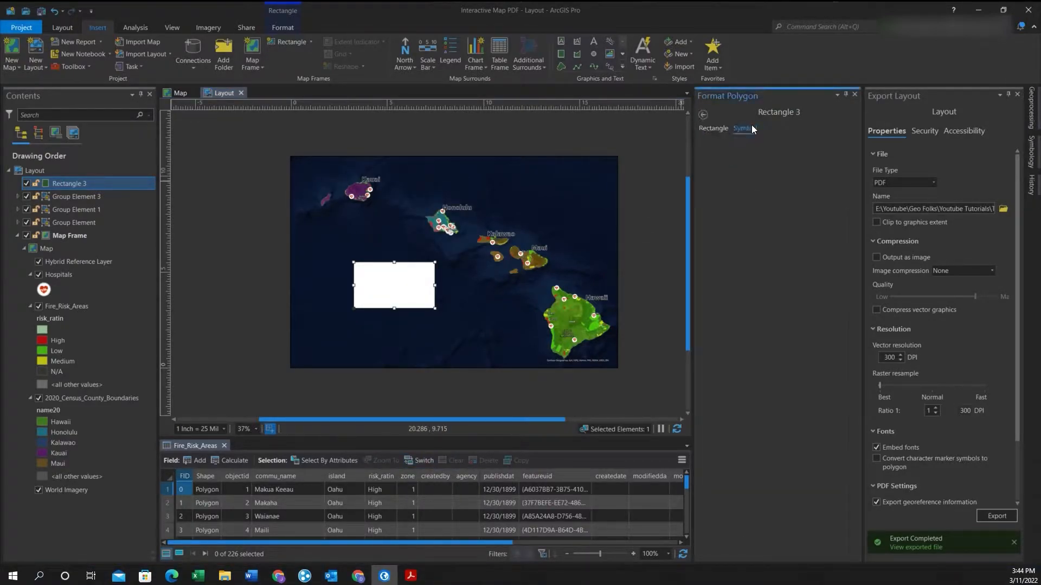
pyautogui.click(844, 184)
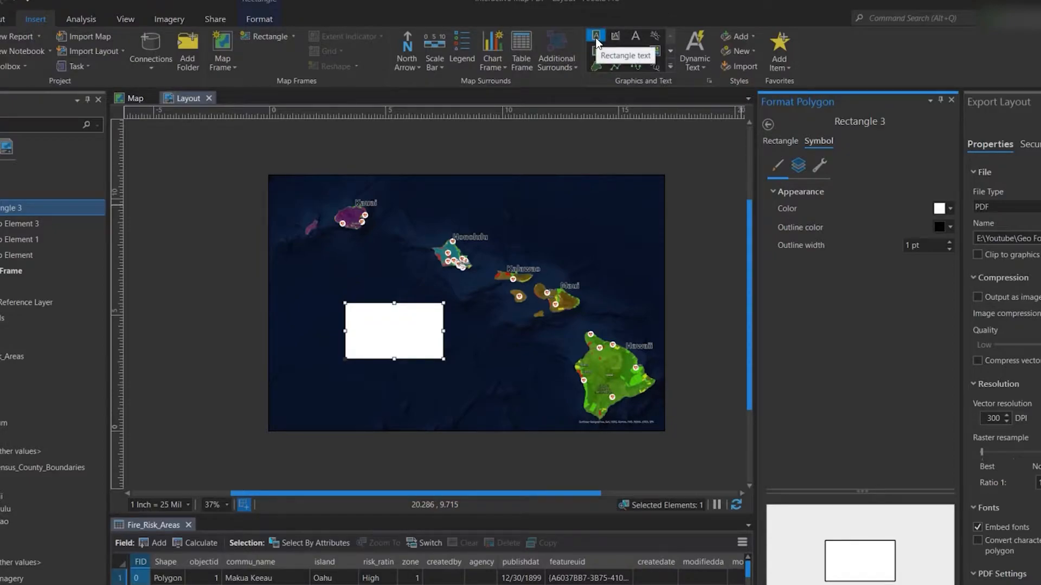
# Insert a rectangle text box along the upper part of the white rectangle with the text "Interactive Map".
pyautogui.click(596, 38)
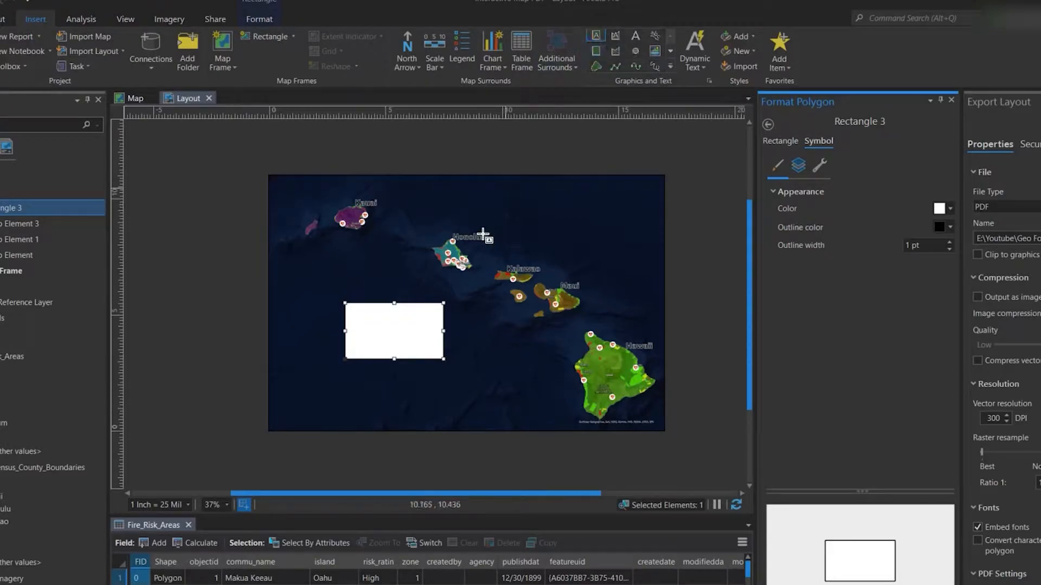
pyautogui.scroll(2, 374, 324)
pyautogui.scroll(3, 374, 324)
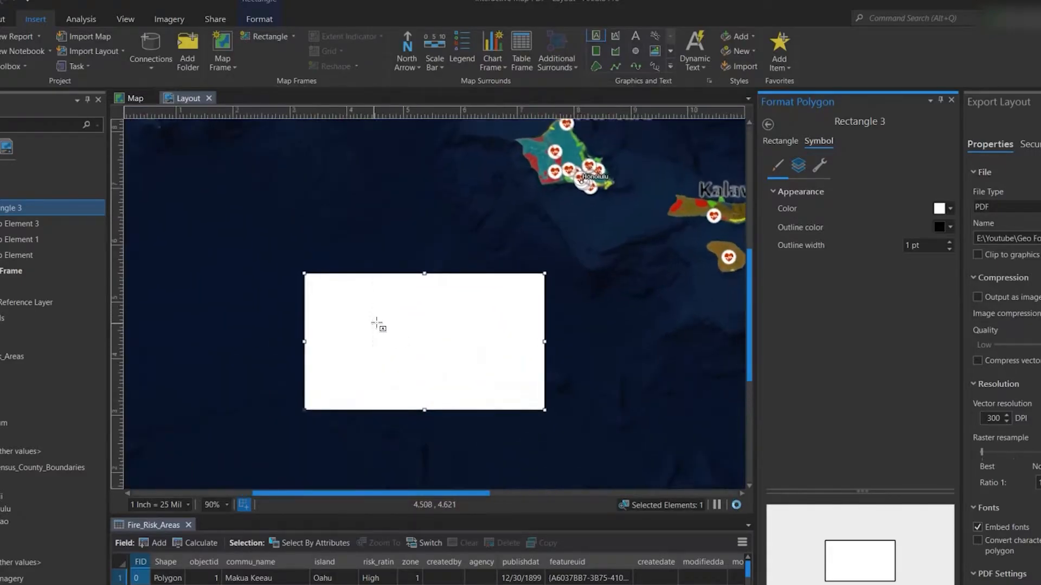
pyautogui.moveTo(341, 286); pyautogui.dragTo(498, 310)
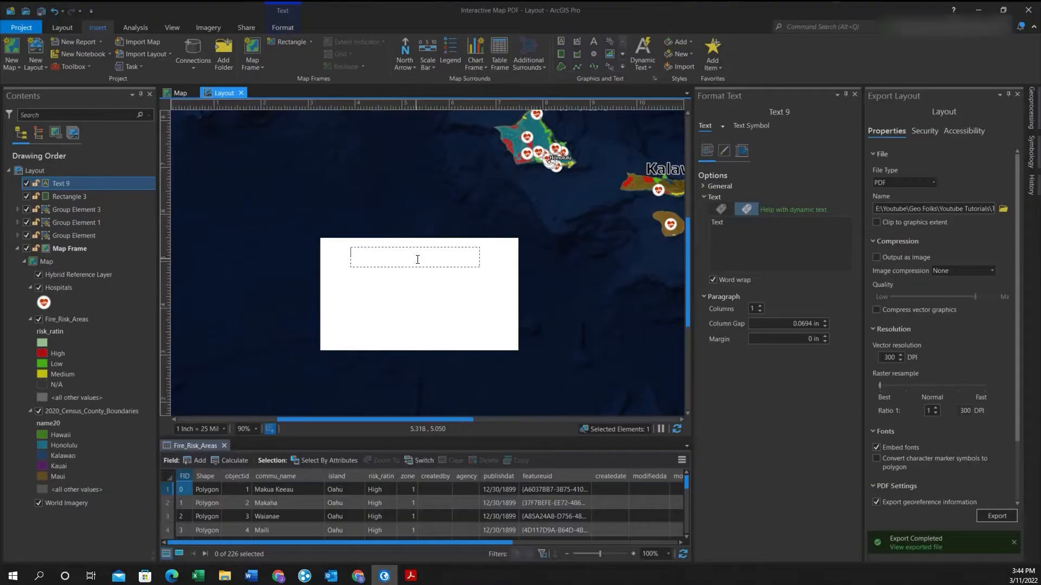
pyautogui.write('Interactive Map')
pyautogui.press('Escape')
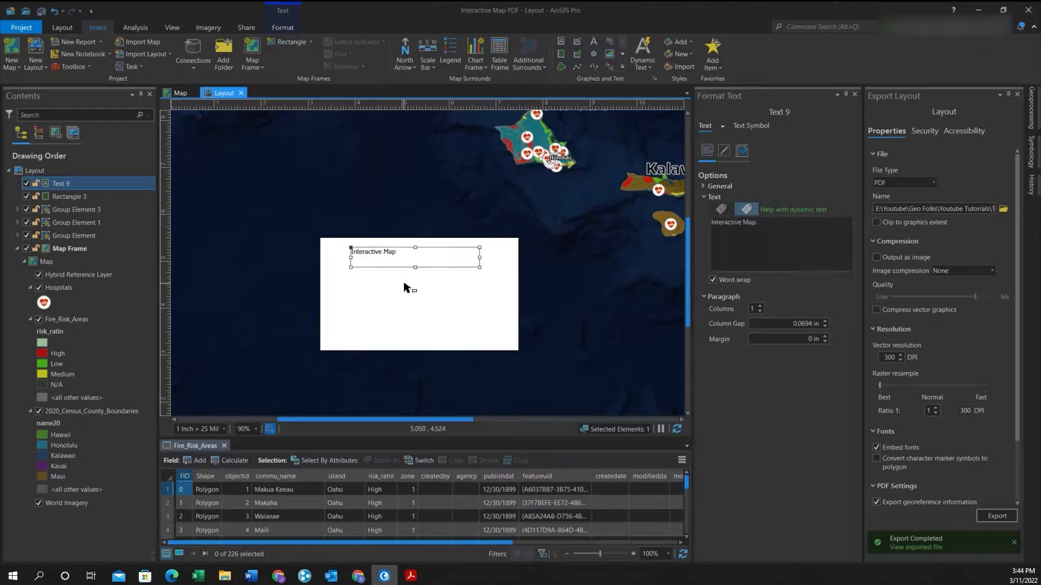
# Append "Hawaii" to the "Interactive Map" title in its text properties.
pyautogui.rightClick(408, 253)
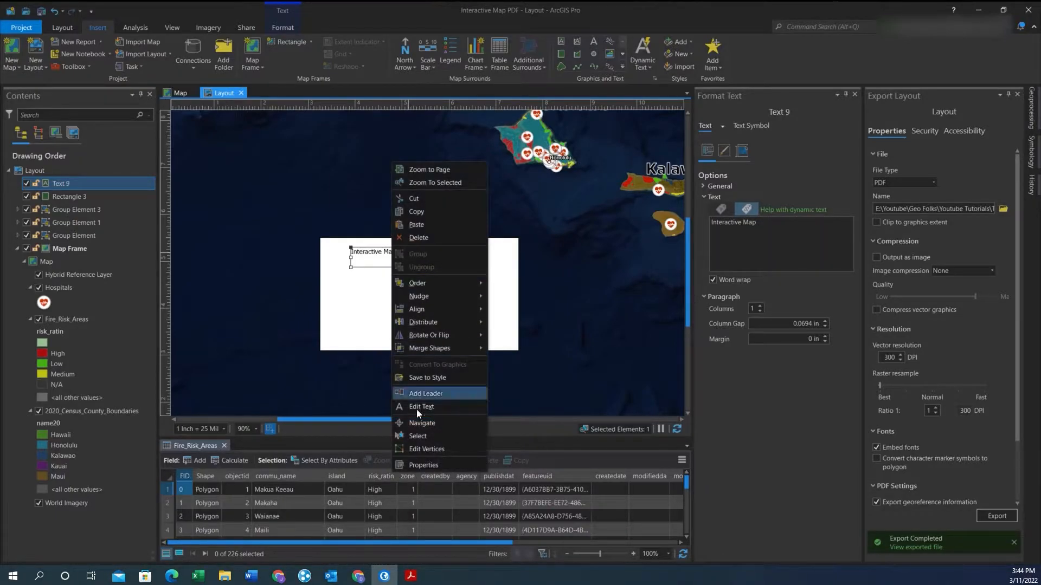
pyautogui.click(433, 467)
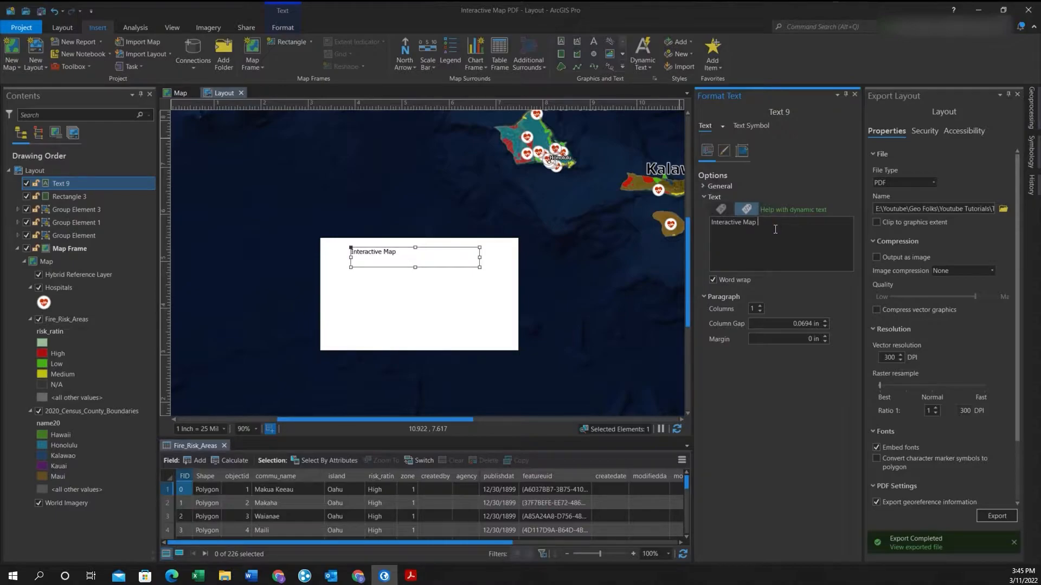
pyautogui.write('Hawaii')
pyautogui.click(455, 320)
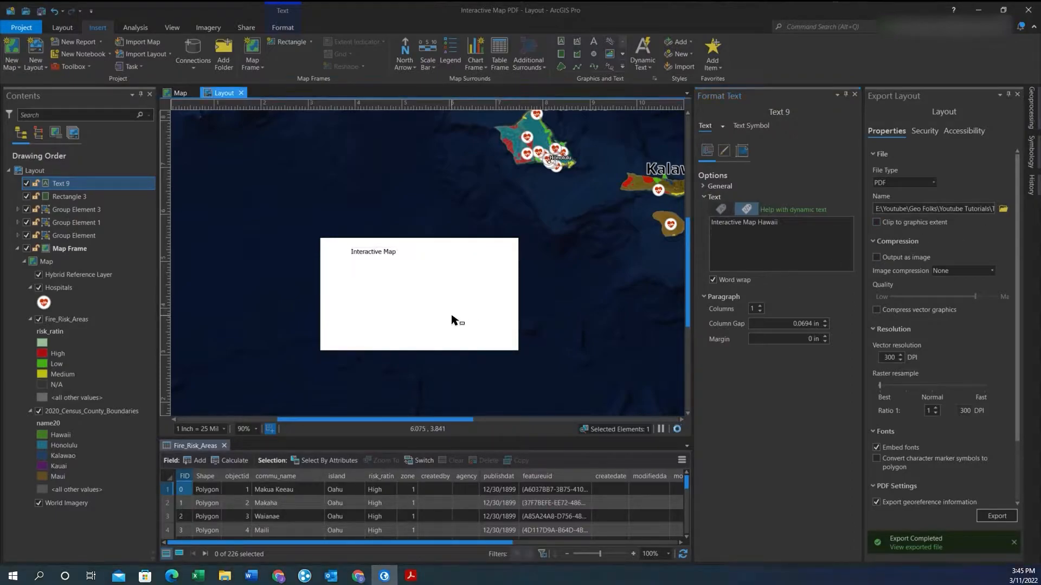
# Delete the word "Hawaii" from the title text directly on the layout.
pyautogui.doubleClick(402, 253)
pyautogui.click(431, 251)
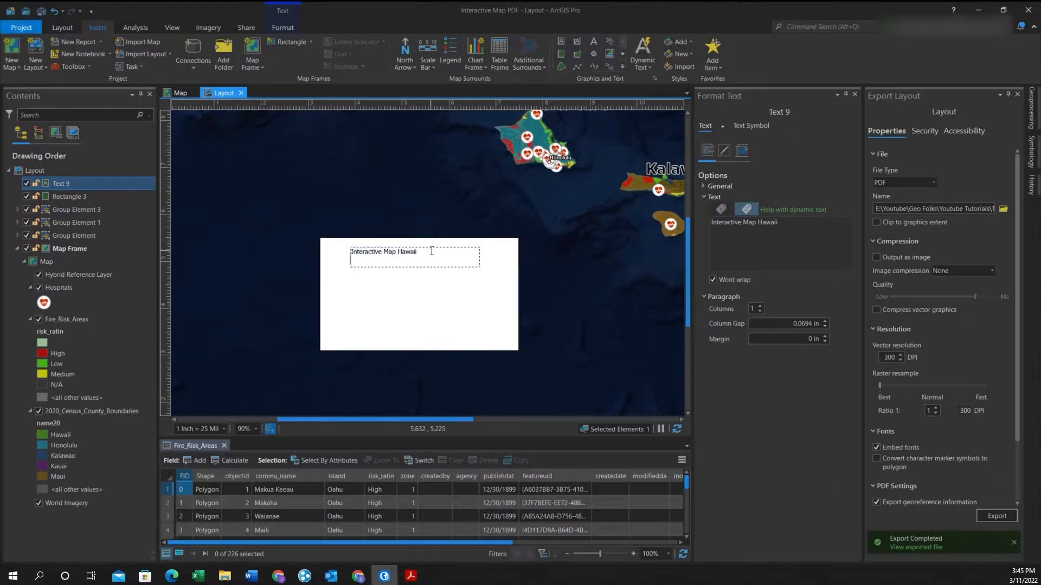
pyautogui.hotkey('ctrl', 'shift', 'Left')
pyautogui.write('Ha')
pyautogui.press('BackSpace')
pyautogui.press('BackSpace')
pyautogui.click(434, 320)
# Format the "Interactive Map" title as 24 pt bold and apply the text symbol.
pyautogui.click(386, 258)
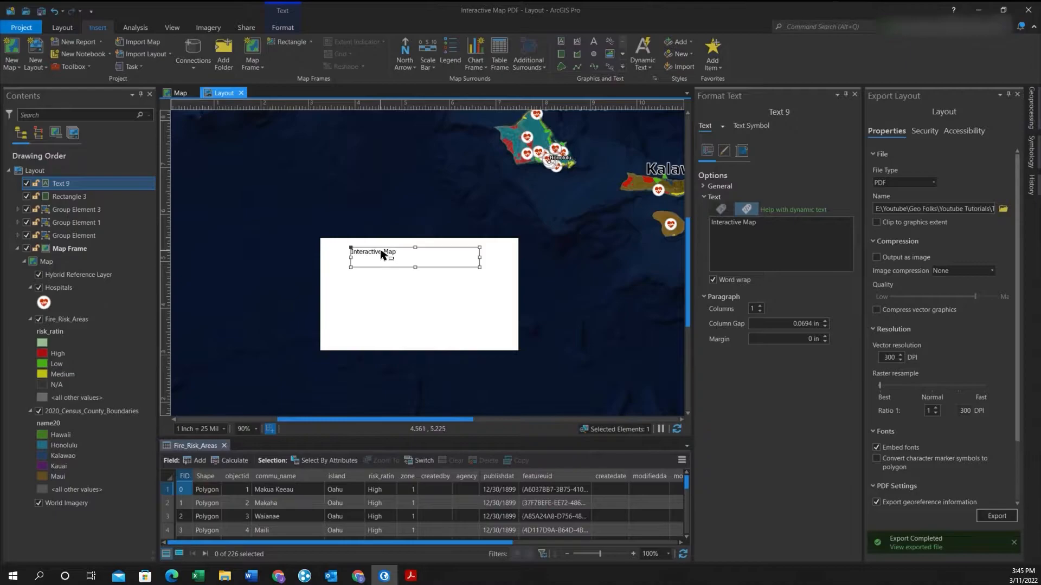
pyautogui.click(758, 126)
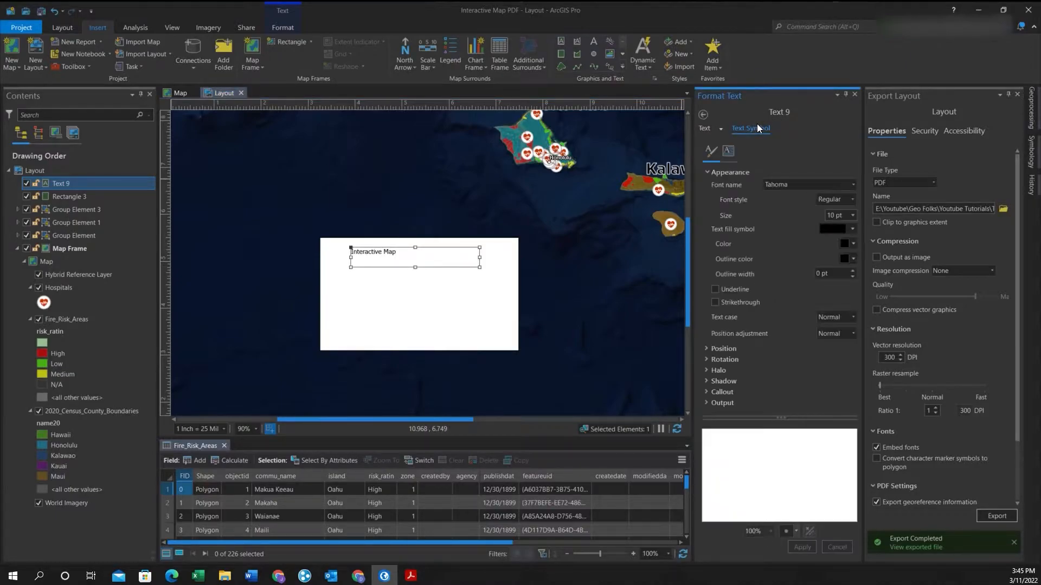
pyautogui.click(852, 216)
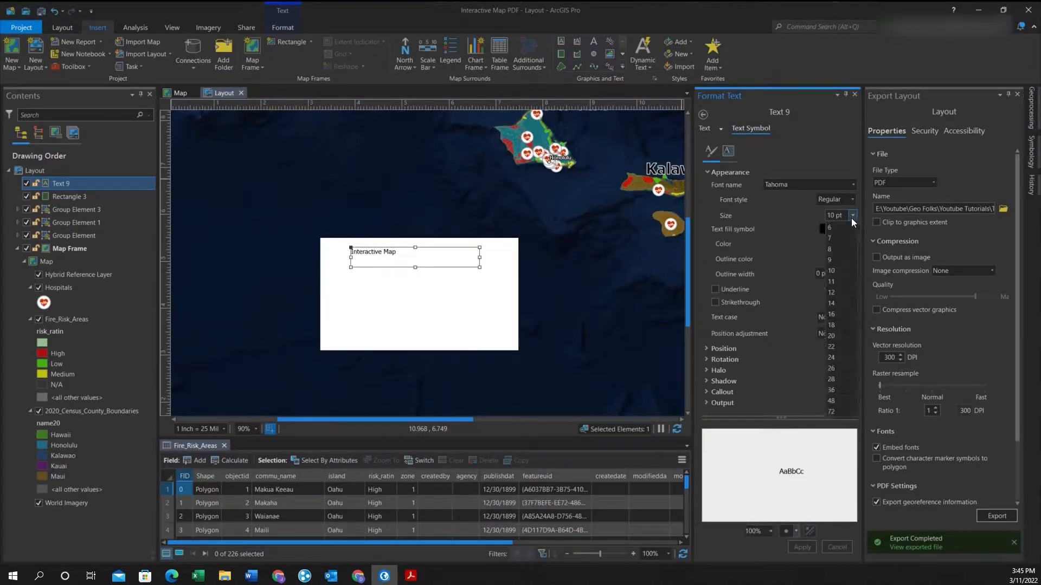
pyautogui.click(838, 359)
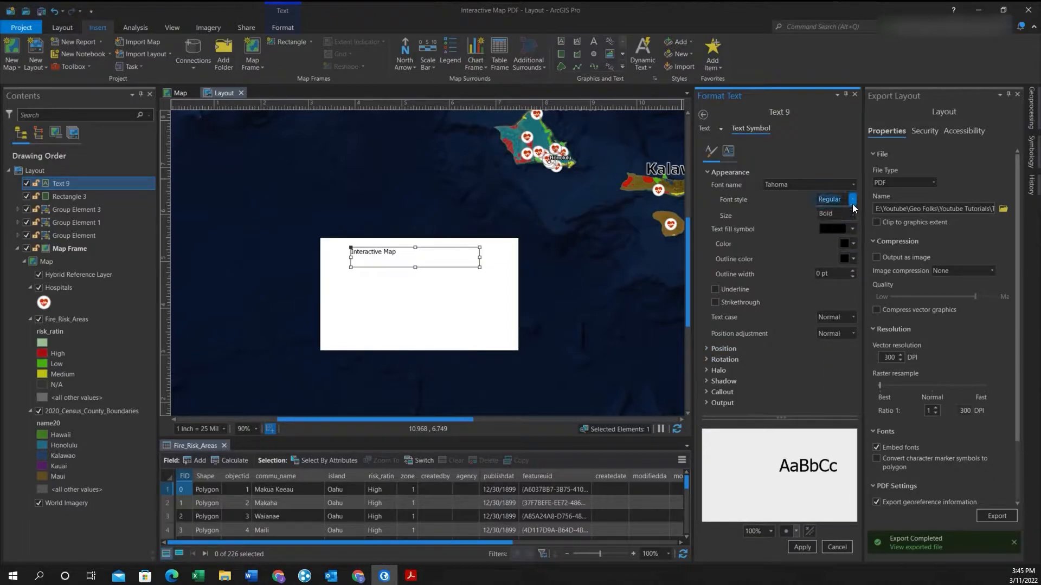
pyautogui.click(802, 547)
pyautogui.click(392, 293)
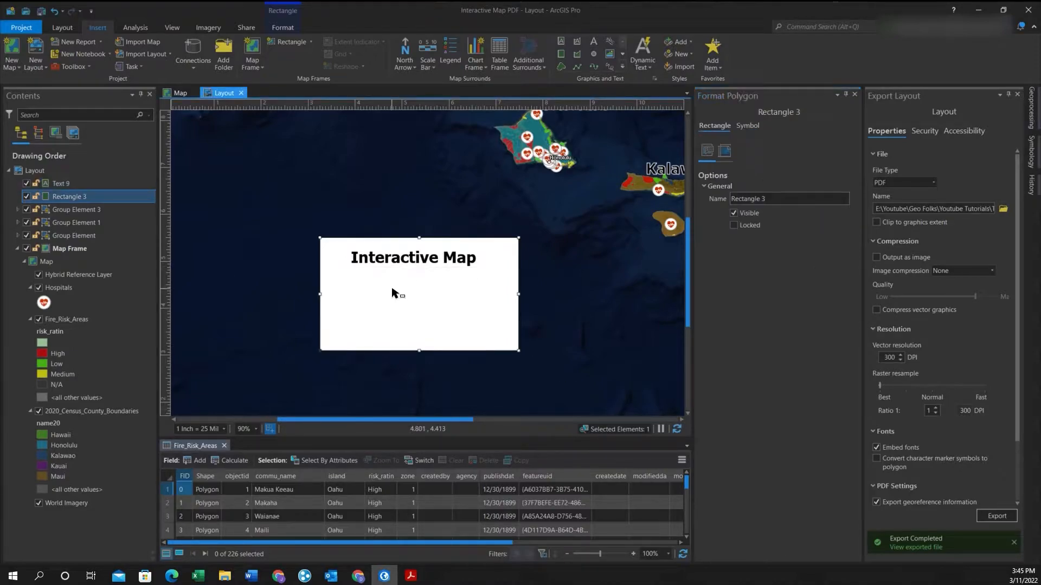
# Duplicate the "Interactive Map" title and place the copy directly beneath the original.
pyautogui.click(420, 259)
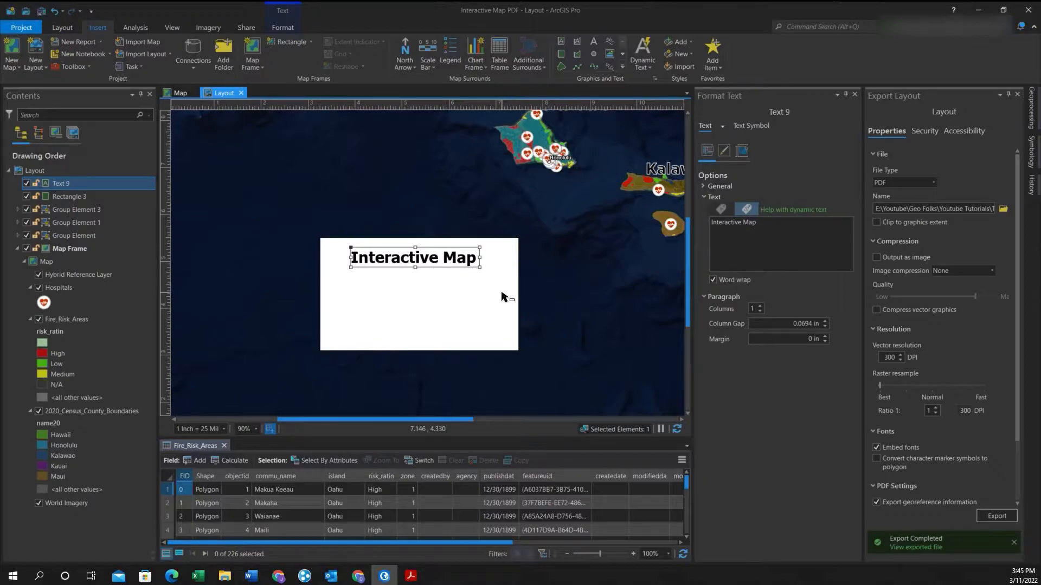
pyautogui.hotkey('ctrl', 'c')
pyautogui.hotkey('ctrl', 'v')
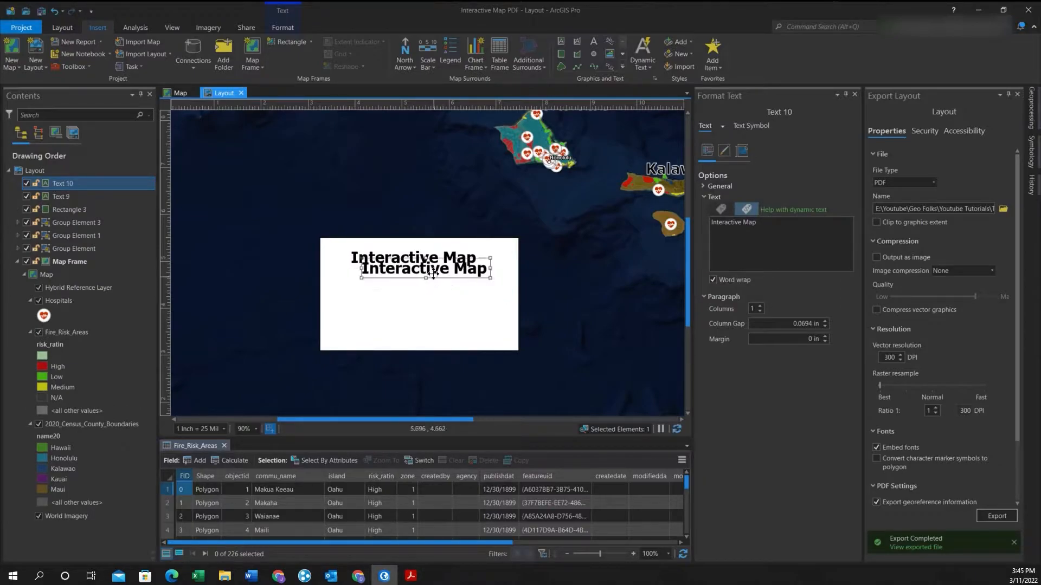
pyautogui.moveTo(426, 275); pyautogui.dragTo(422, 277)
# Change the wording of the duplicated title to "Map Controls:".
pyautogui.doubleClick(423, 277)
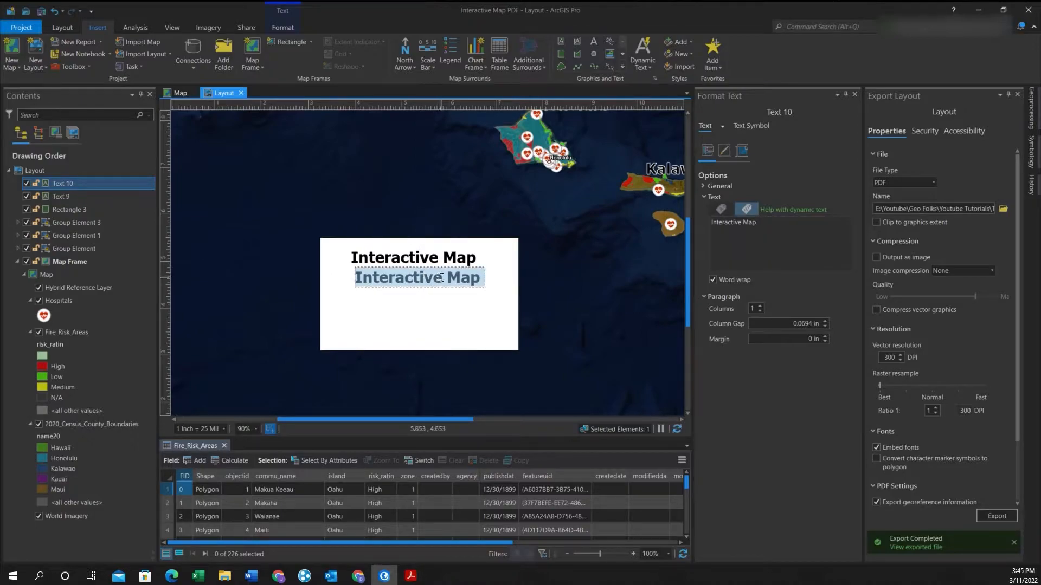
pyautogui.click(442, 278)
pyautogui.press('BackSpace')
pyautogui.press('BackSpace')
pyautogui.press('BackSpace')
pyautogui.press('BackSpace')
pyautogui.press('BackSpace')
pyautogui.press('BackSpace')
pyautogui.press('BackSpace')
pyautogui.press('BackSpace')
pyautogui.press('BackSpace')
pyautogui.press('BackSpace')
pyautogui.press('BackSpace')
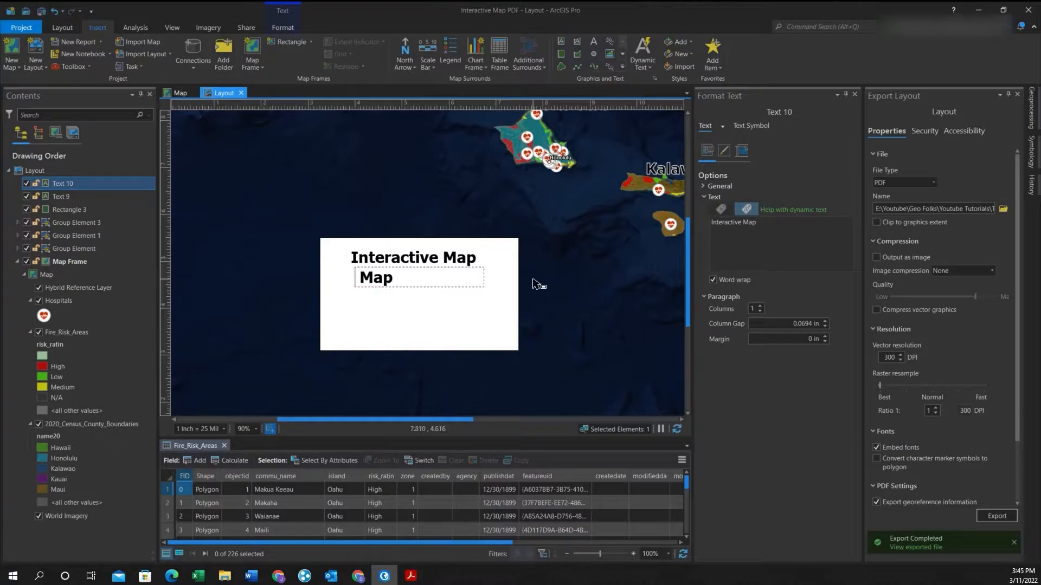
pyautogui.click(435, 280)
pyautogui.write('Controls:')
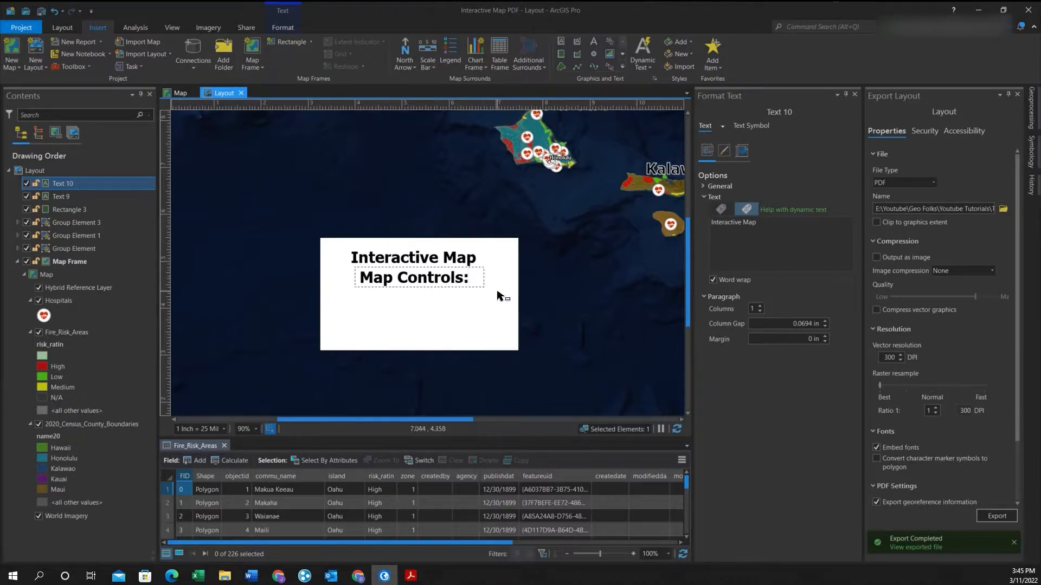
pyautogui.press('Escape')
# Recolour the lower copy of the "Map Controls:" text bright blue and apply the text symbol.
pyautogui.click(749, 132)
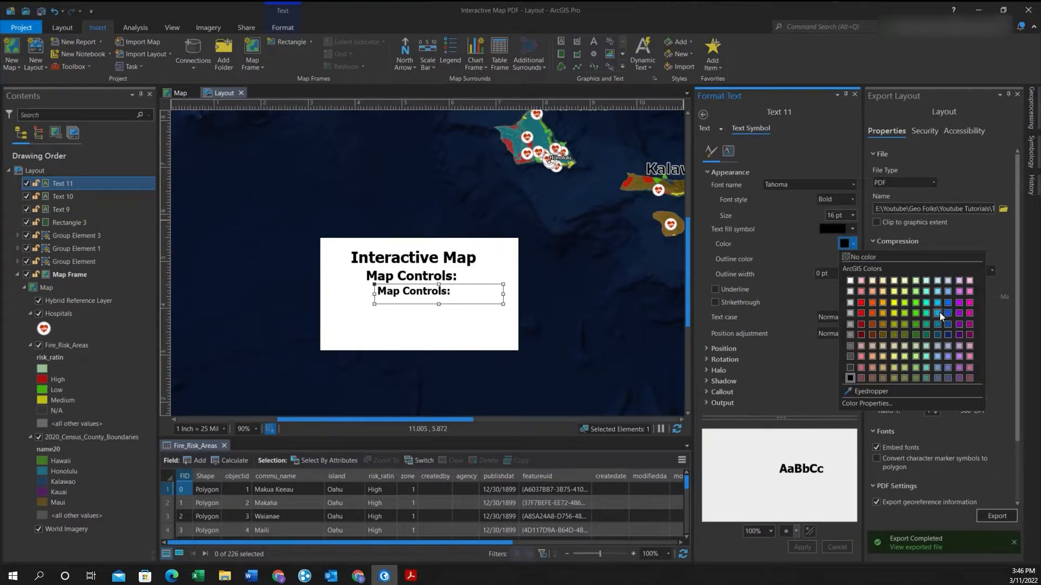
pyautogui.click(947, 313)
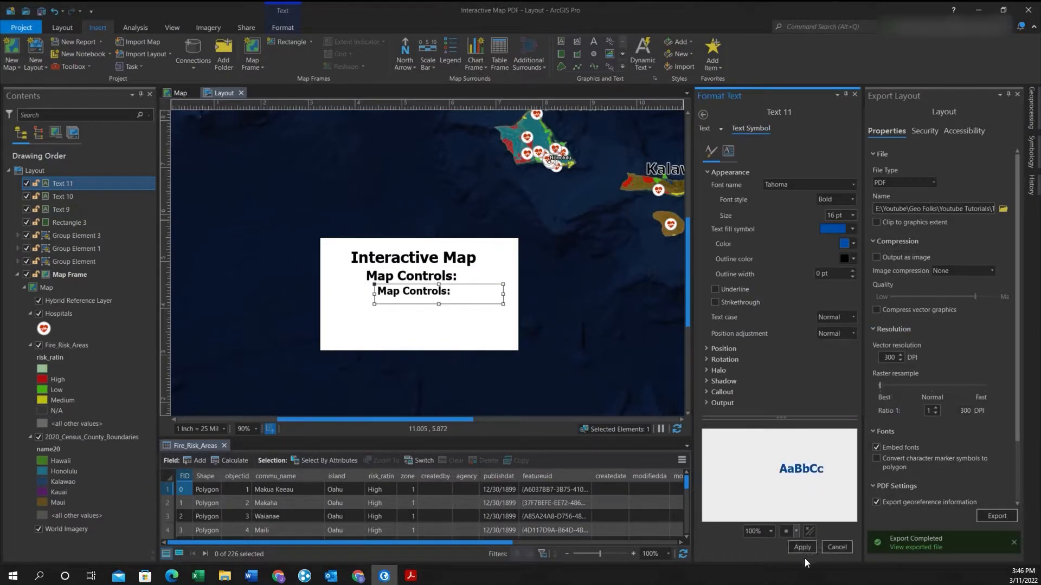
pyautogui.click(804, 548)
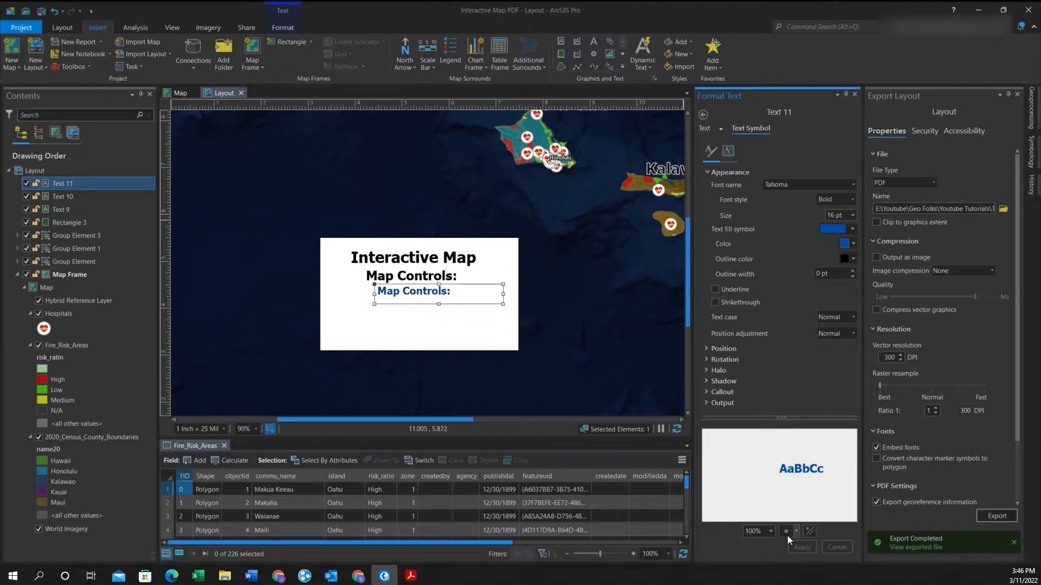
pyautogui.click(847, 245)
pyautogui.click(949, 312)
pyautogui.click(808, 548)
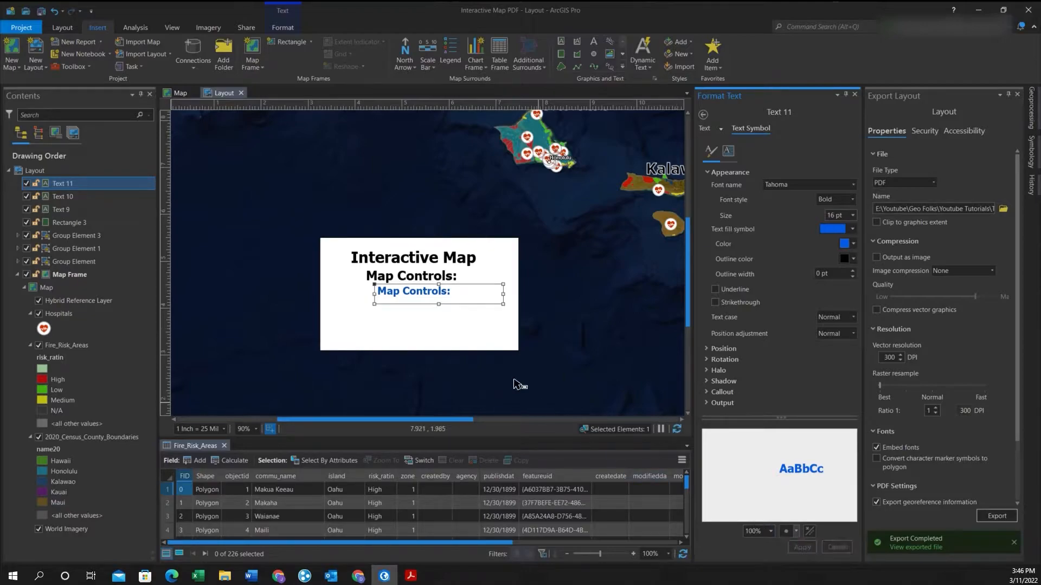
pyautogui.click(446, 293)
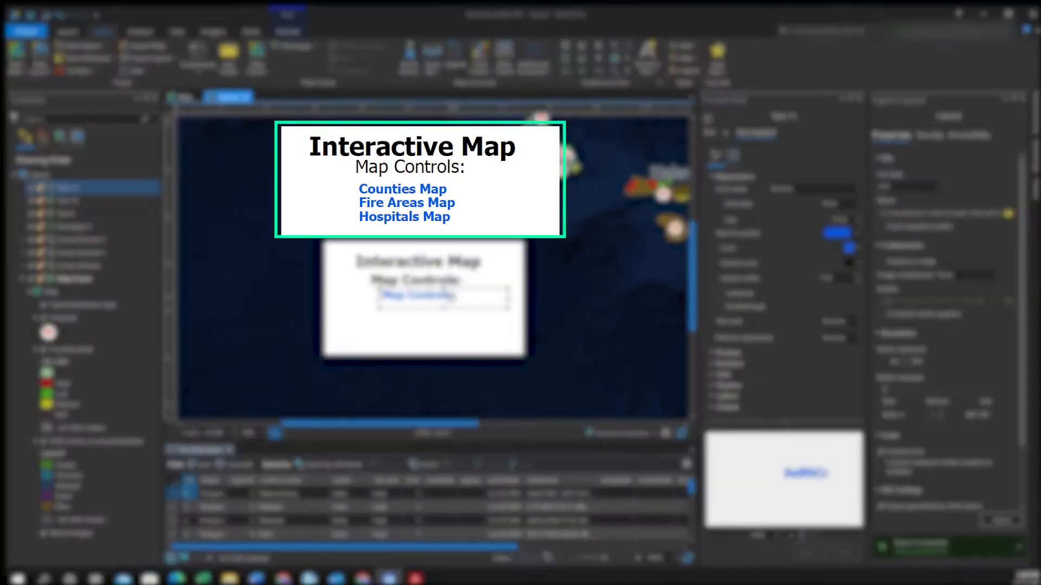
pyautogui.click(447, 294)
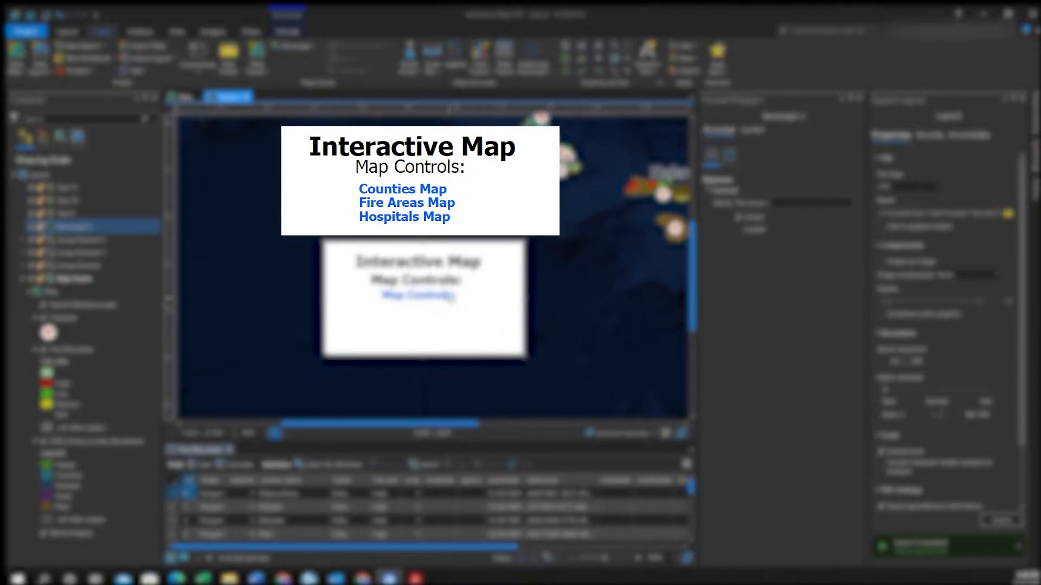
pyautogui.click(459, 303)
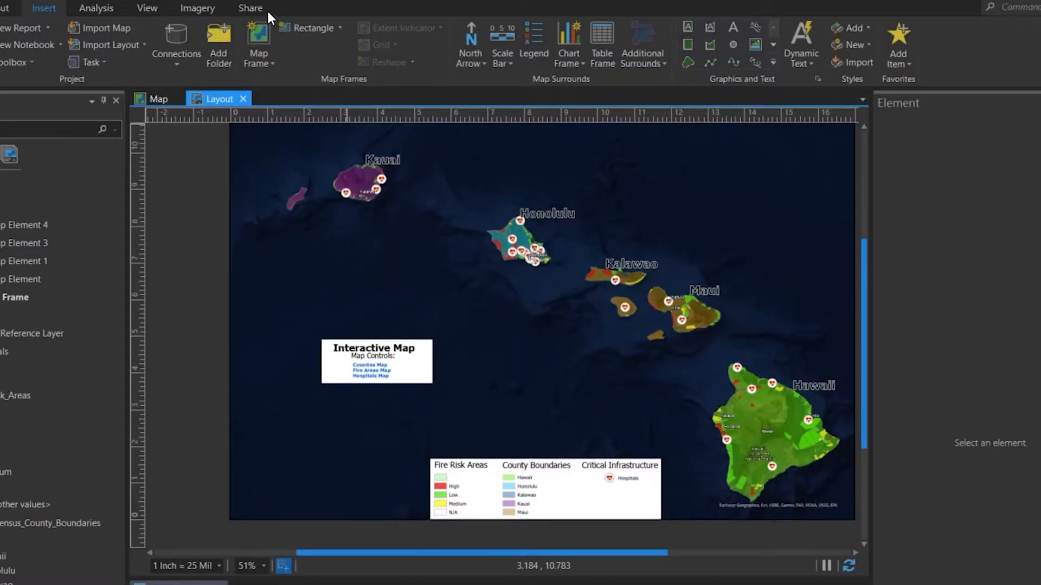
# Export the layout as a PDF named InteractiveMap2 in the Tutorial 7- Interactive Map PDF folder.
pyautogui.click(247, 27)
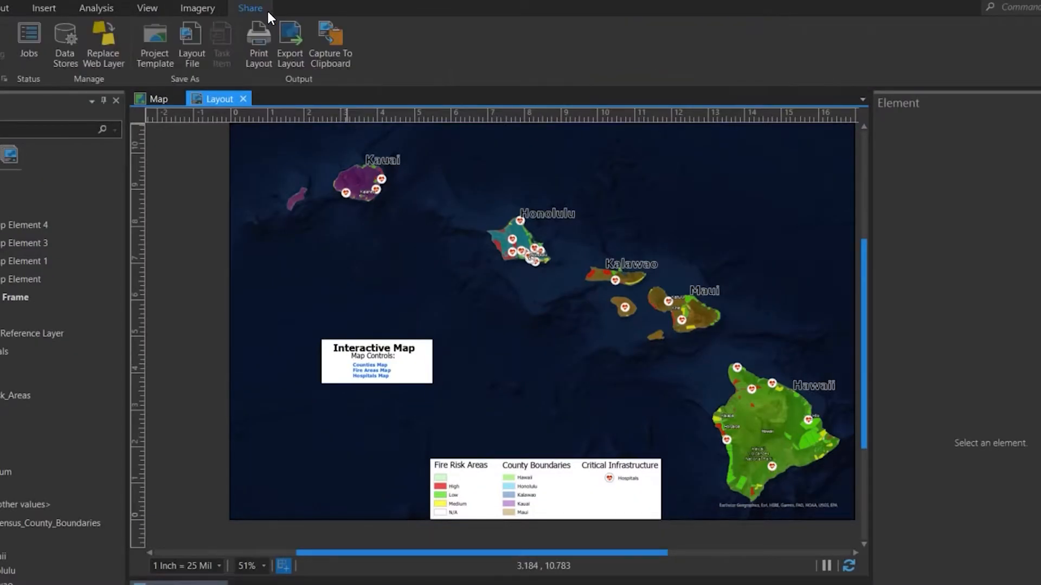
pyautogui.click(288, 44)
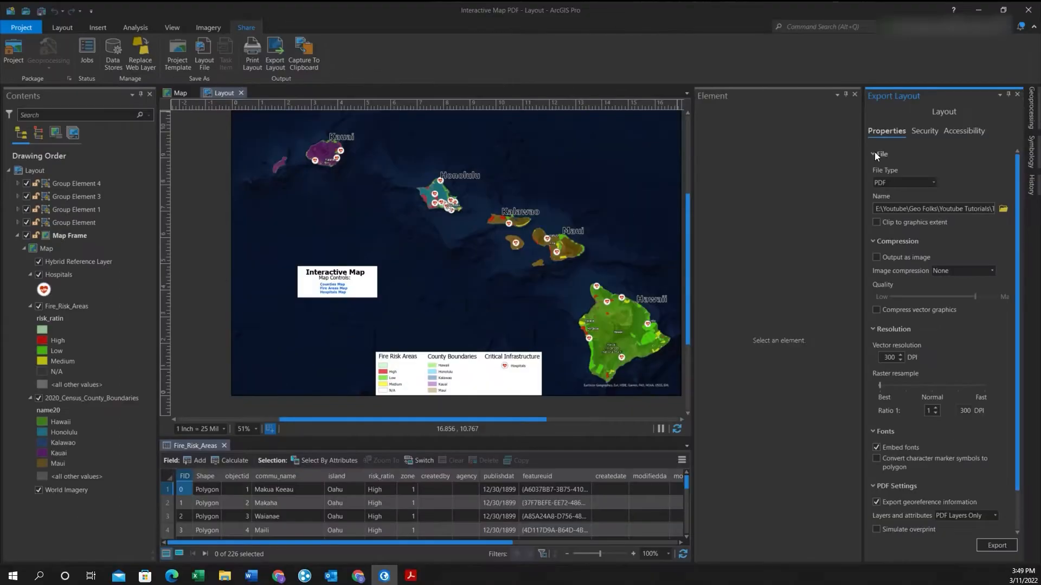
pyautogui.click(1003, 209)
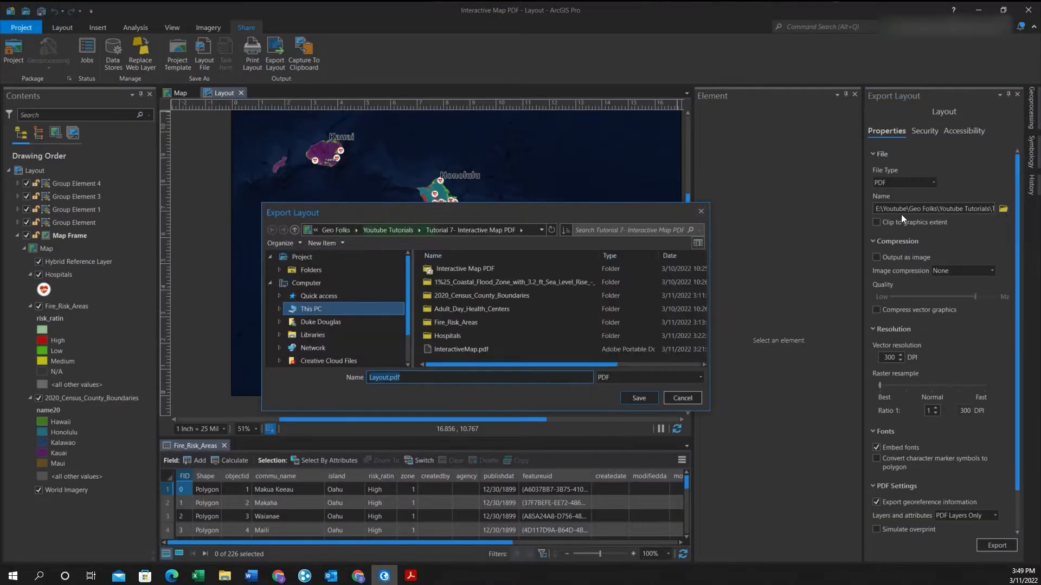
pyautogui.write('Intera')
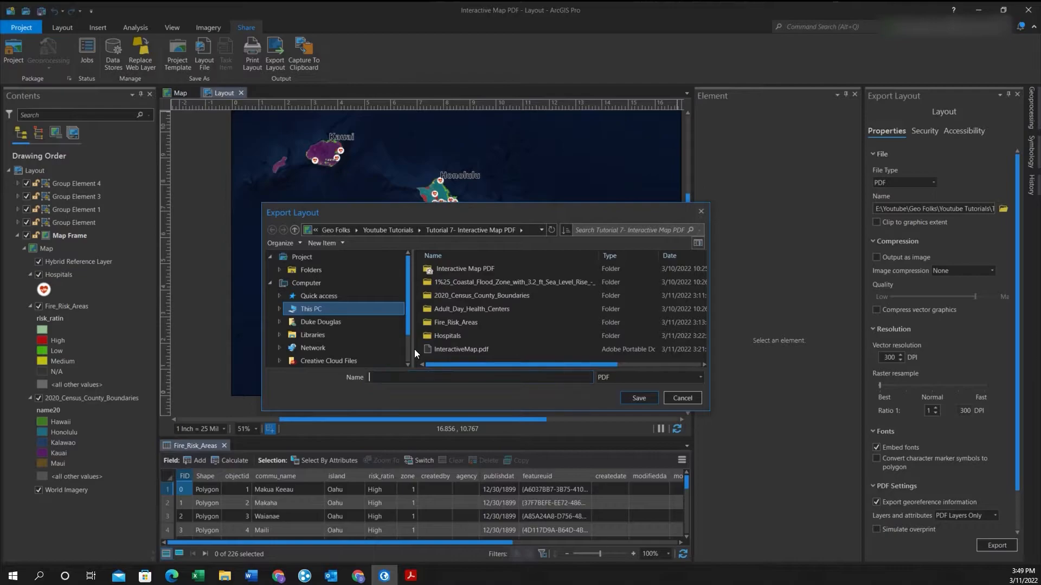
pyautogui.write('ctiveMap2')
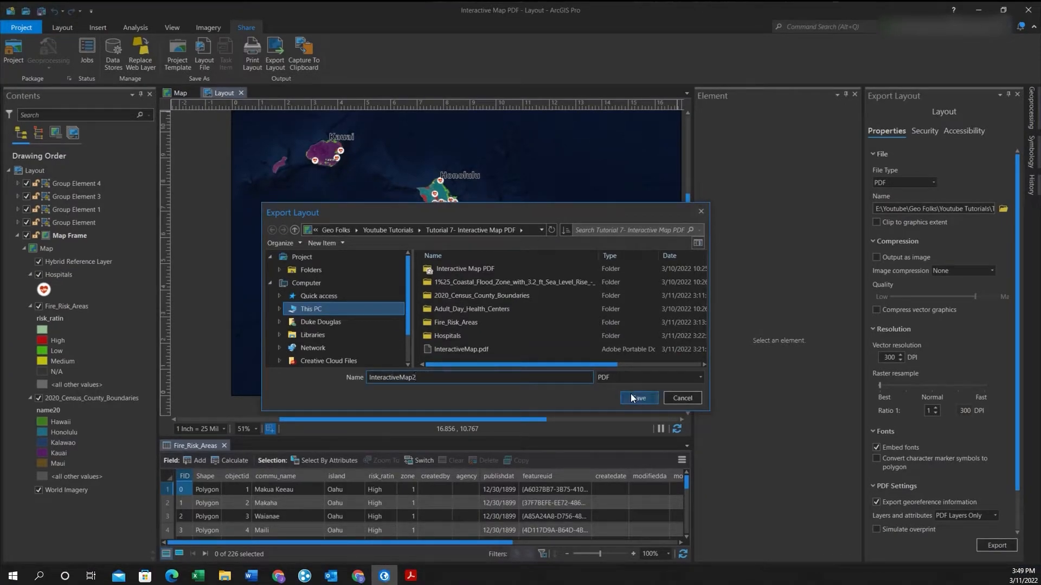
pyautogui.click(630, 394)
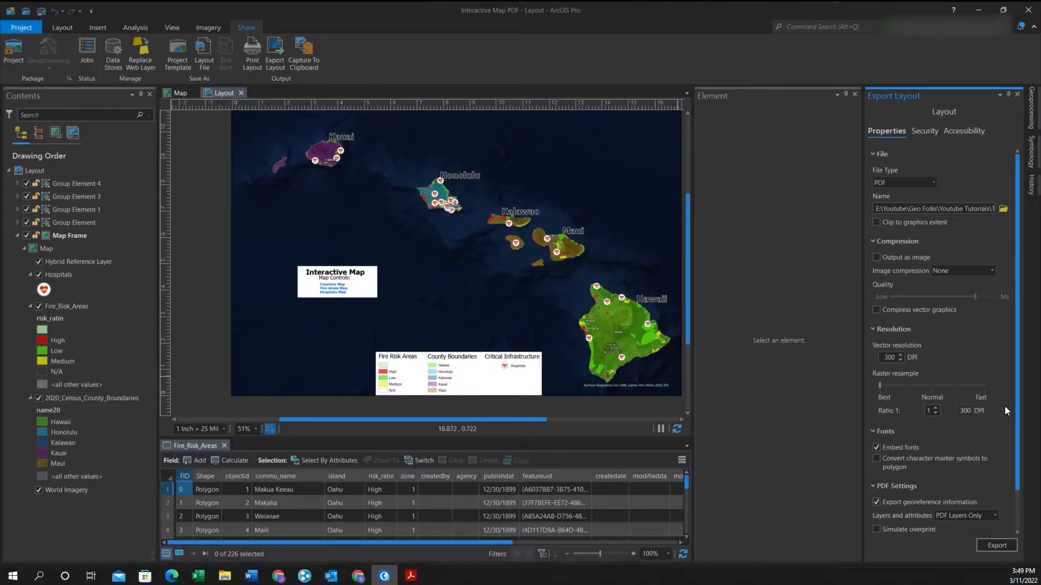
pyautogui.scroll(-2, 1004, 411)
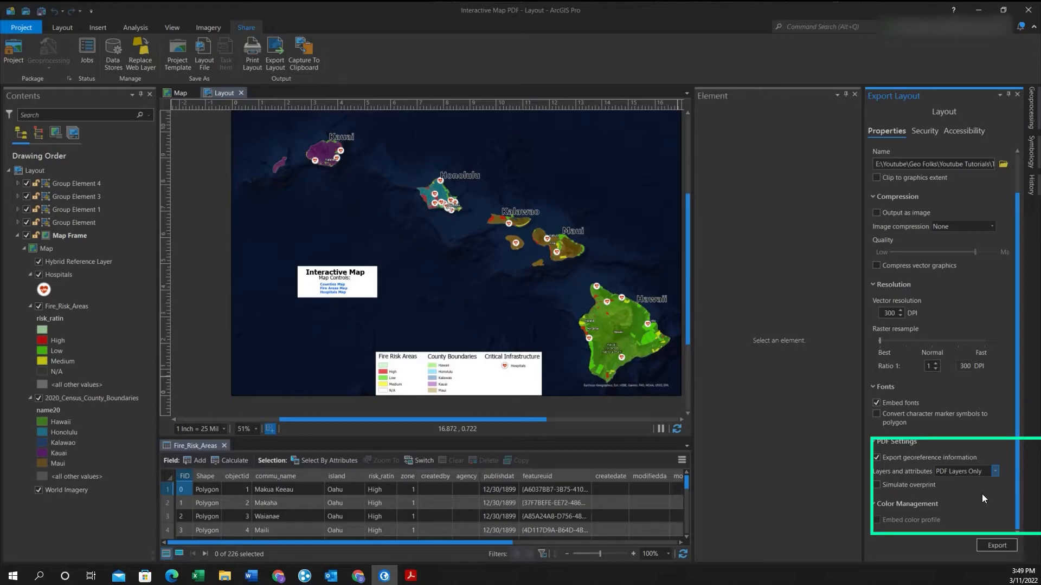
pyautogui.click(994, 544)
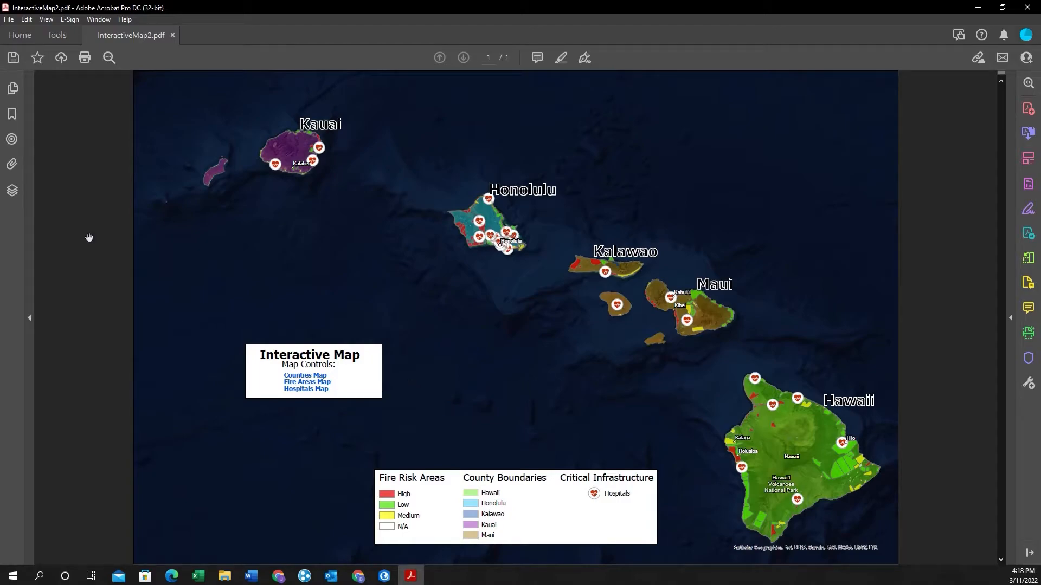
# In InteractiveMap2.pdf in Acrobat, expand the Map Frame's Map layers and hide Fire_Risk_Areas and Hospitals.
pyautogui.click(12, 192)
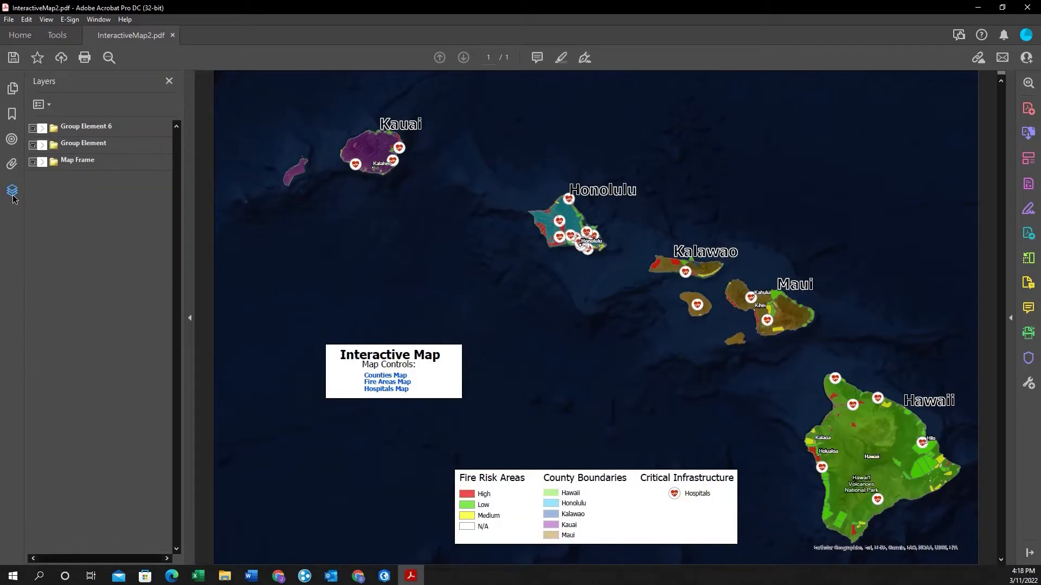
pyautogui.click(43, 162)
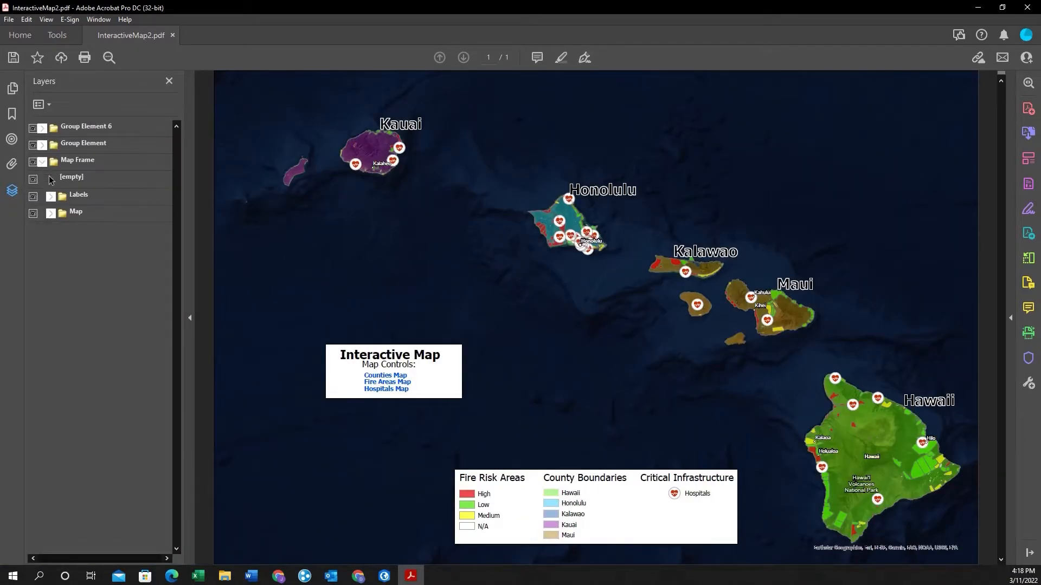
pyautogui.click(51, 213)
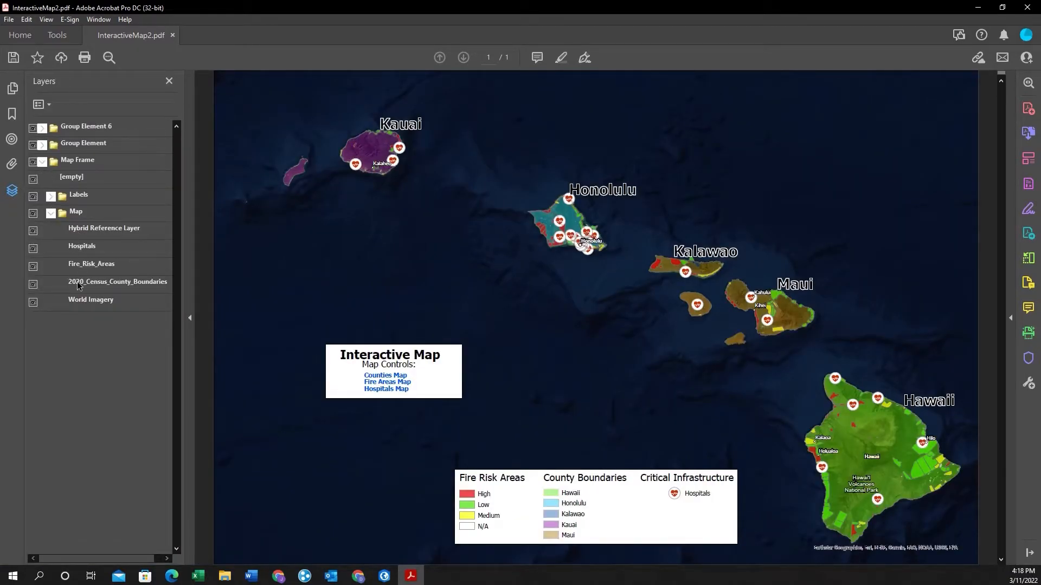
pyautogui.click(33, 266)
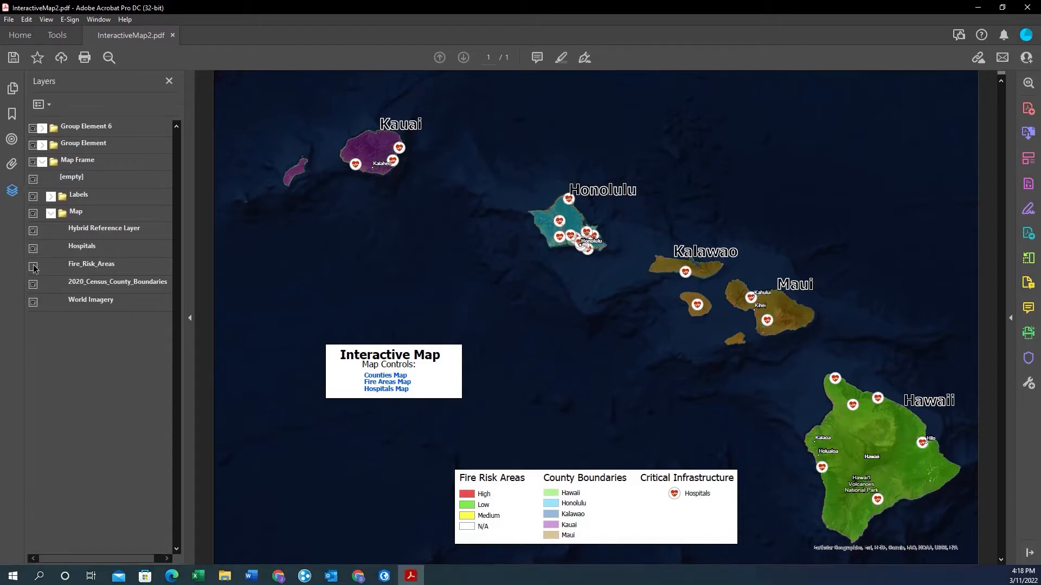
pyautogui.click(33, 249)
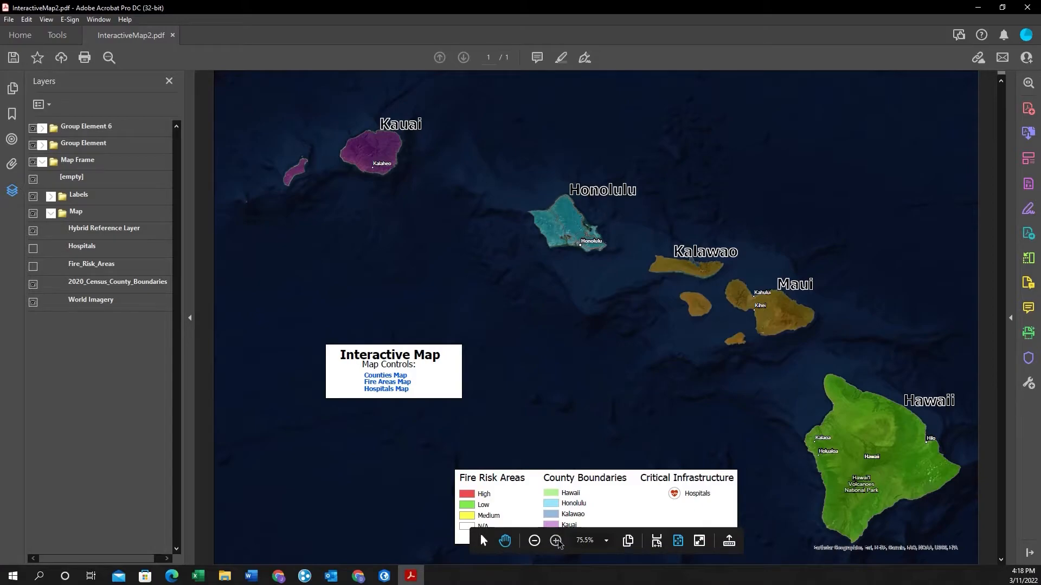
# Create an invisible rectangle custom link around the "Counties Map" text in the map controls box.
pyautogui.click(556, 541)
pyautogui.click(557, 540)
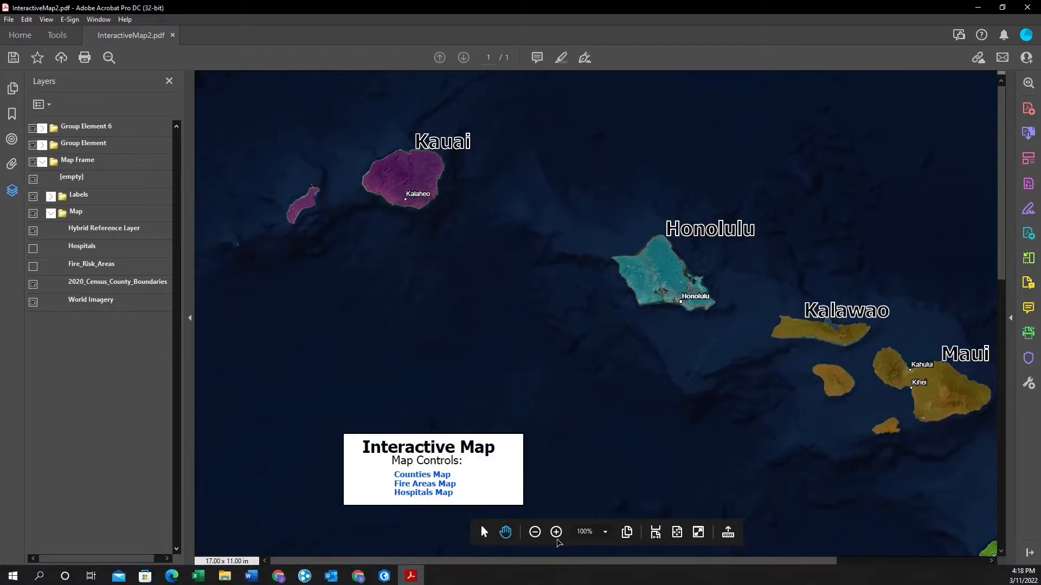
pyautogui.scroll(-3, 536, 452)
pyautogui.scroll(-3, 536, 452)
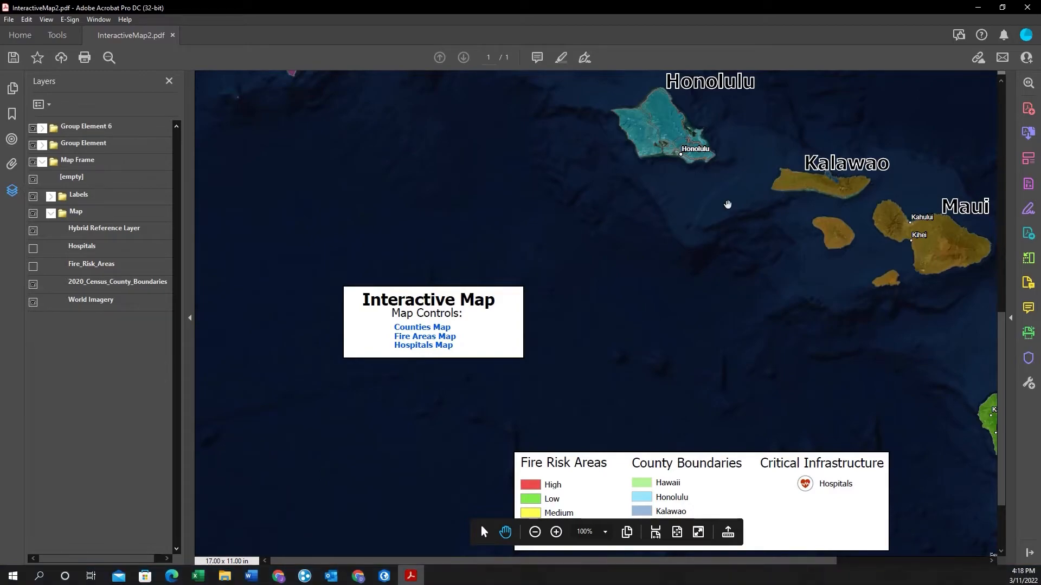
pyautogui.click(1028, 158)
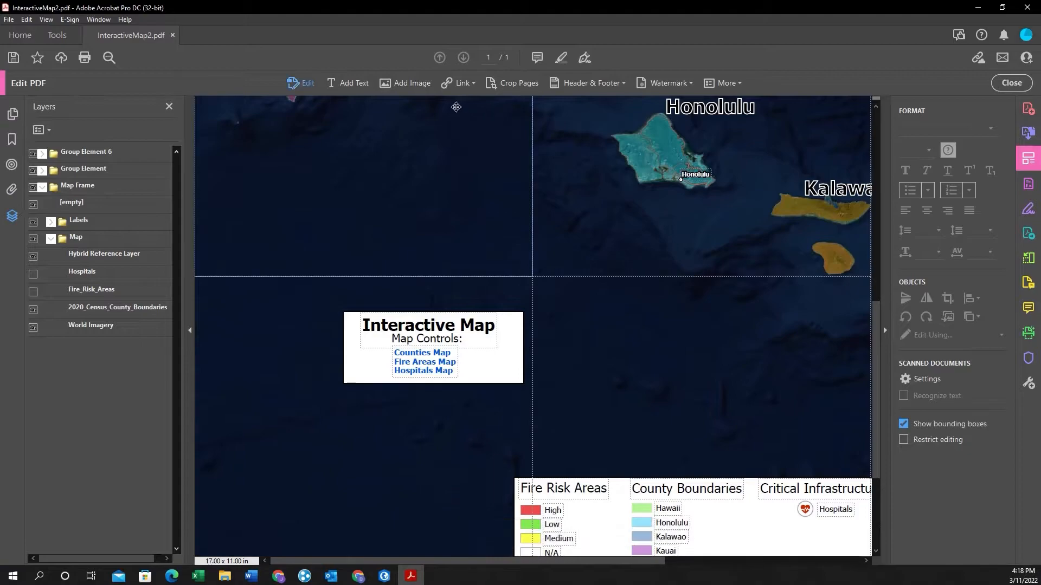
pyautogui.click(451, 87)
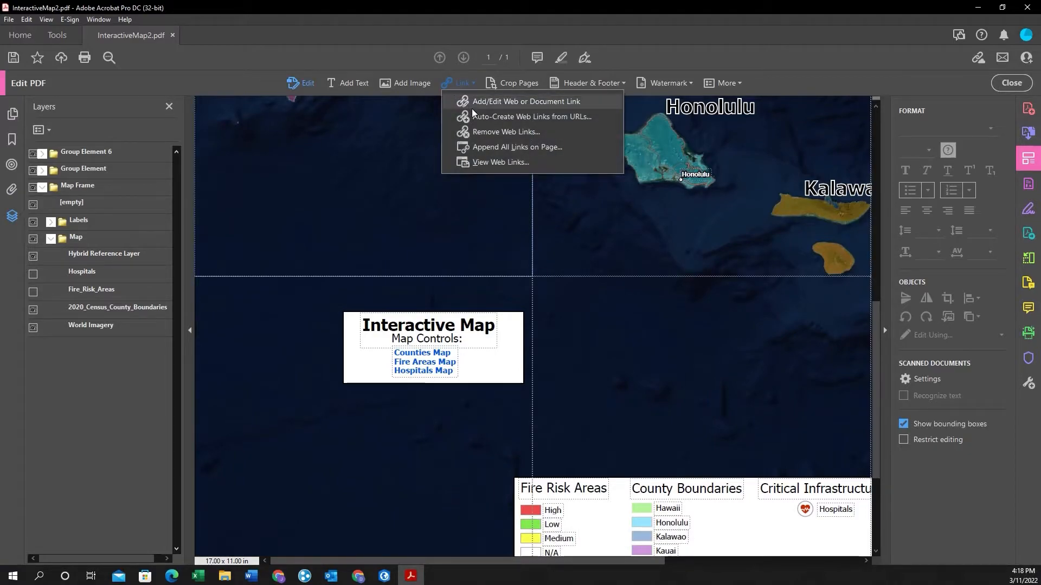
pyautogui.click(473, 105)
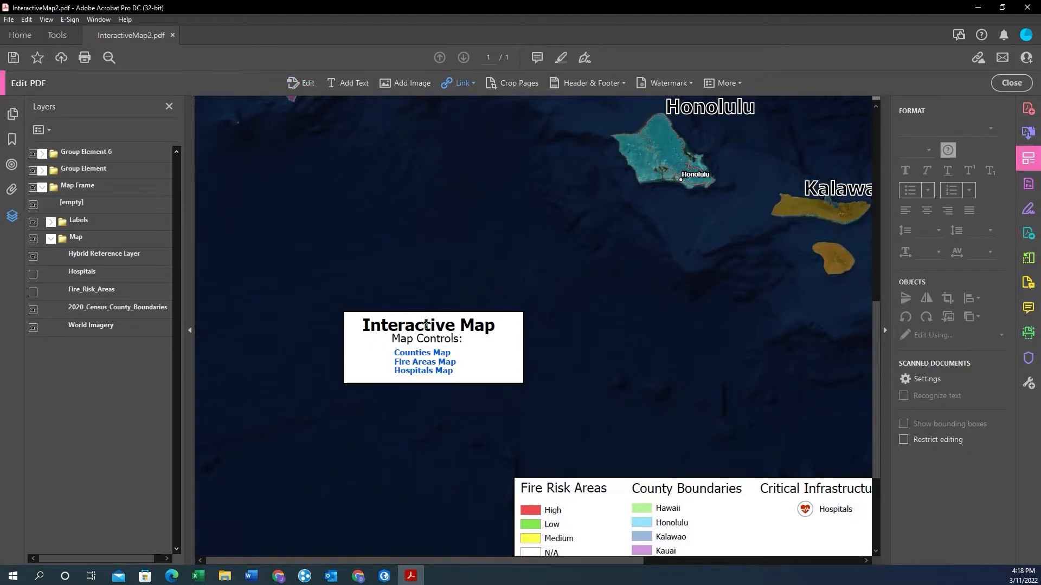
pyautogui.moveTo(393, 348); pyautogui.dragTo(453, 354)
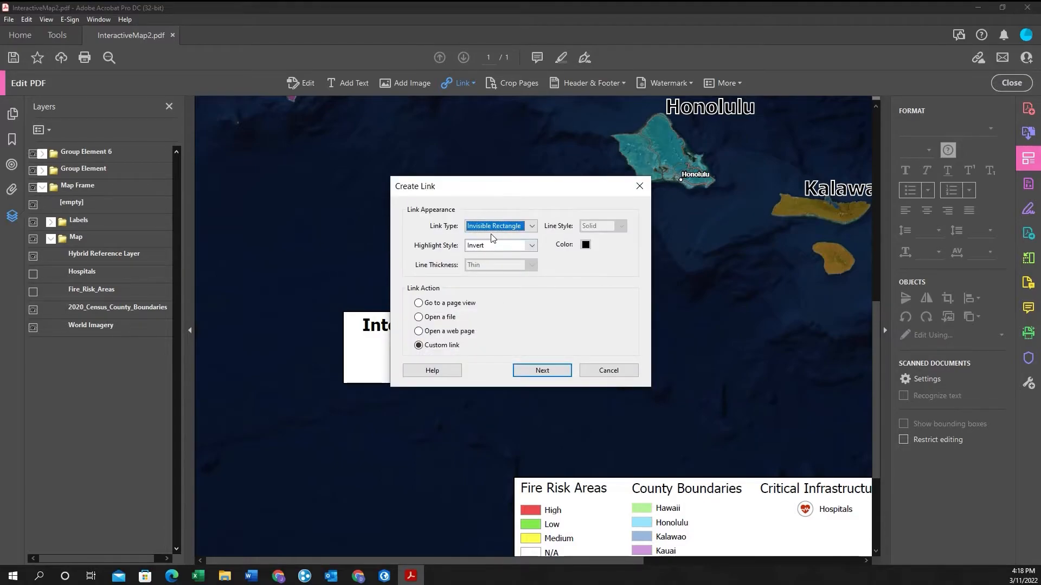
pyautogui.click(538, 371)
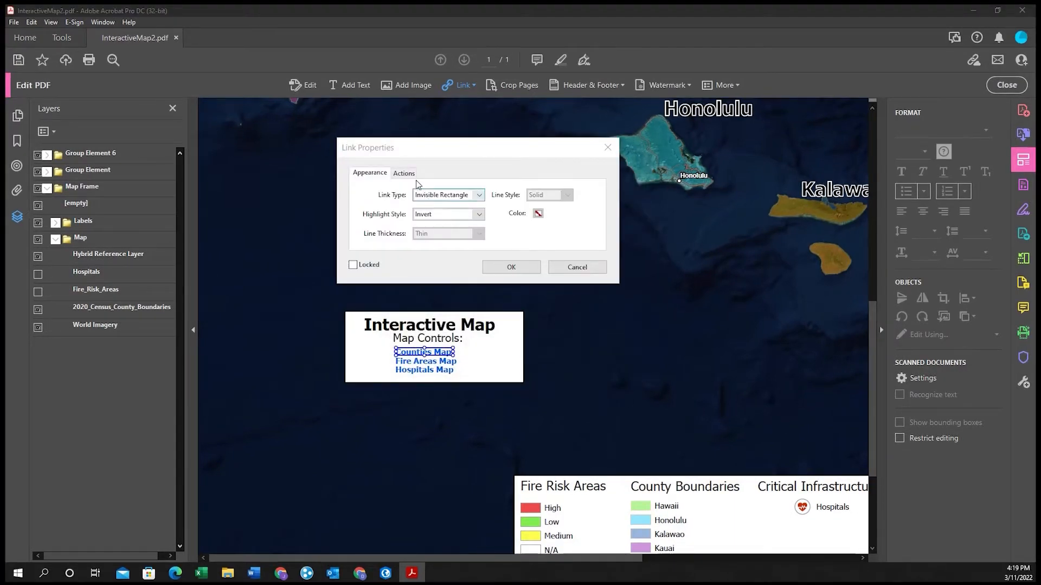
# Add a "Set layer visibility" action to the Counties Map link using the current layer states, and apply the link properties.
pyautogui.click(404, 173)
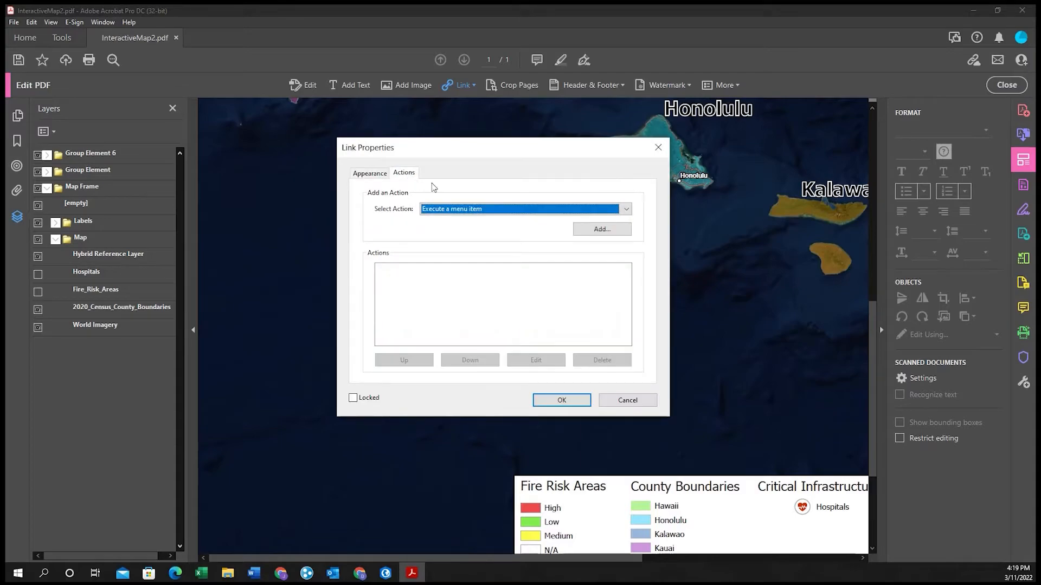
pyautogui.click(626, 209)
pyautogui.scroll(-1, 627, 256)
pyautogui.scroll(-1, 627, 256)
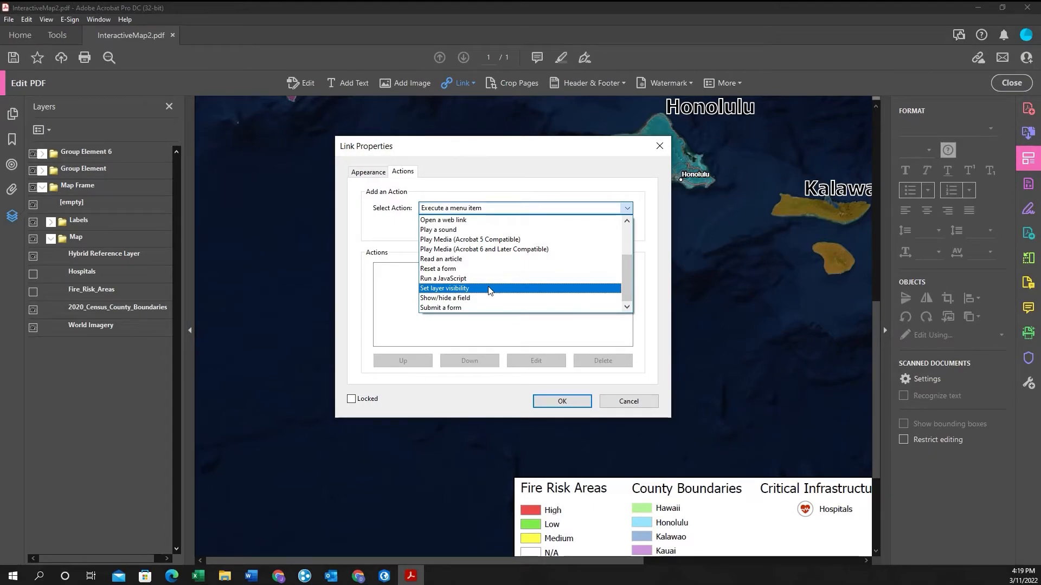
pyautogui.click(489, 289)
pyautogui.click(580, 229)
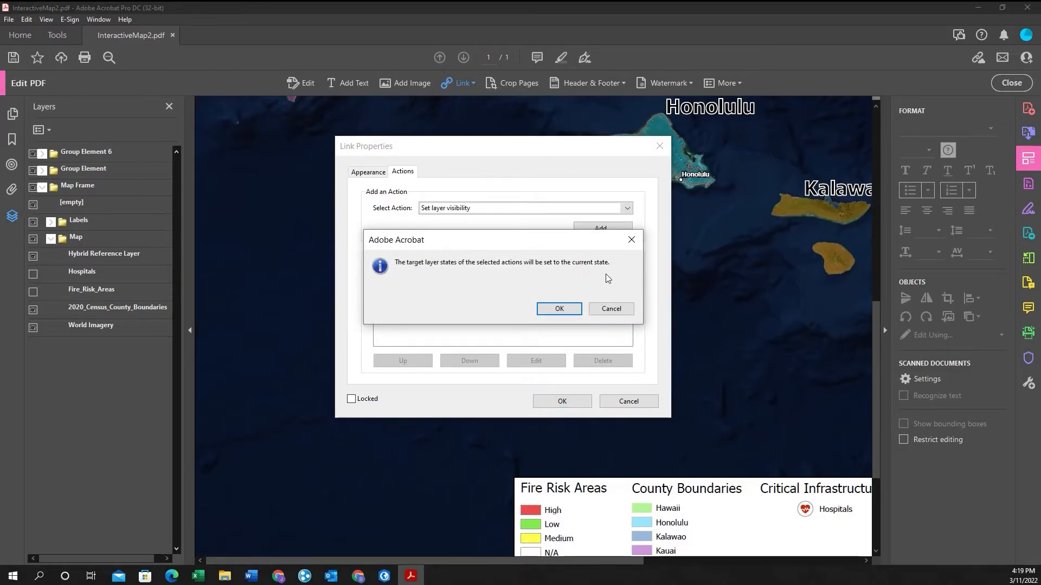
pyautogui.click(559, 308)
pyautogui.click(562, 401)
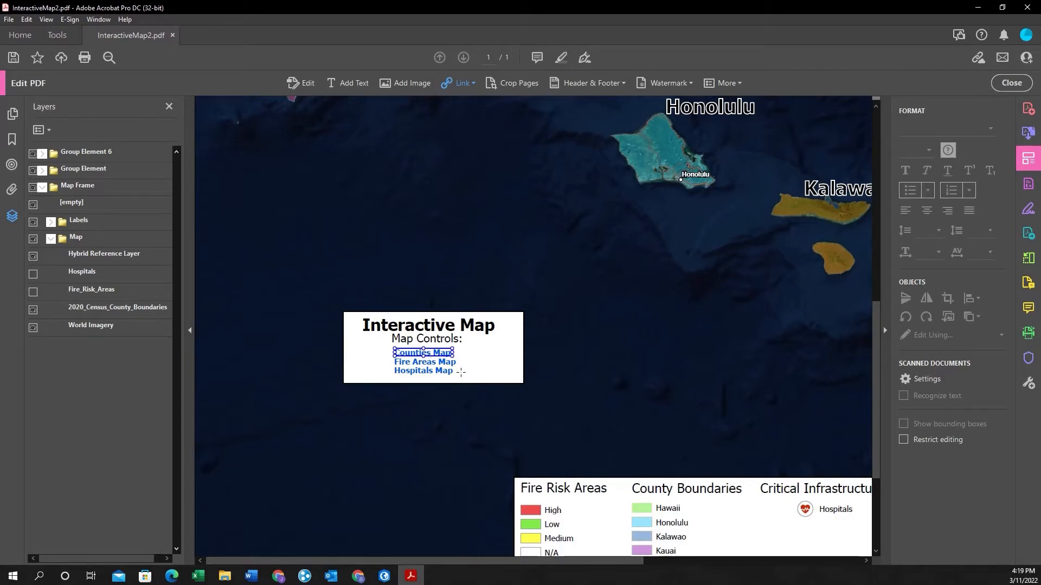
# Hide the 2020_Census_County_Boundaries layer and show the Fire_Risk_Areas layer.
pyautogui.click(33, 310)
pyautogui.click(33, 293)
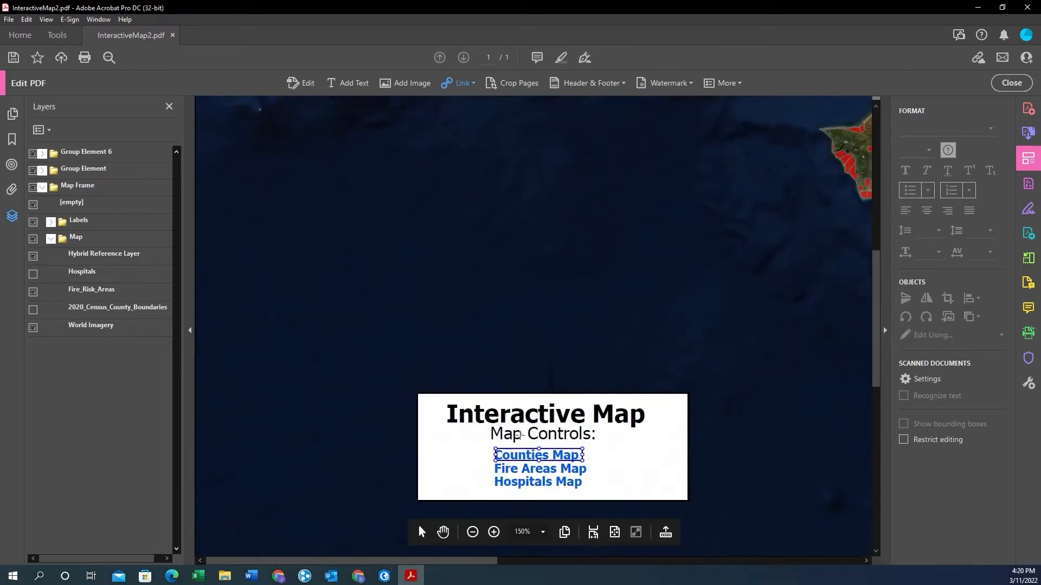
# Duplicate the Counties Map link, place the copy over "Fire Areas Map" and resize it to fit that text.
pyautogui.scroll(-1, 523, 434)
pyautogui.scroll(-1, 524, 435)
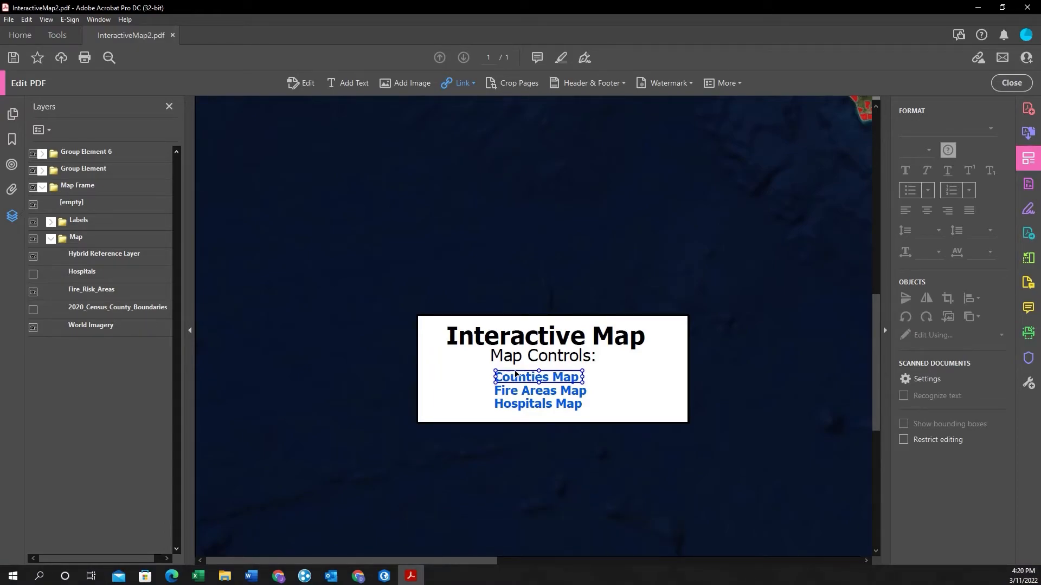
pyautogui.hotkey('ctrl', 'v')
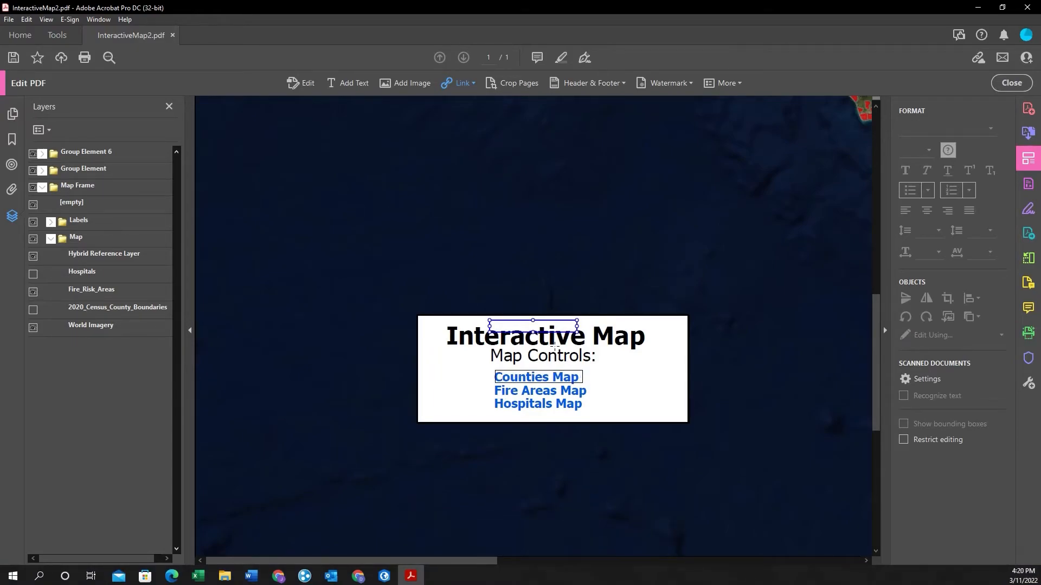
pyautogui.click(553, 391)
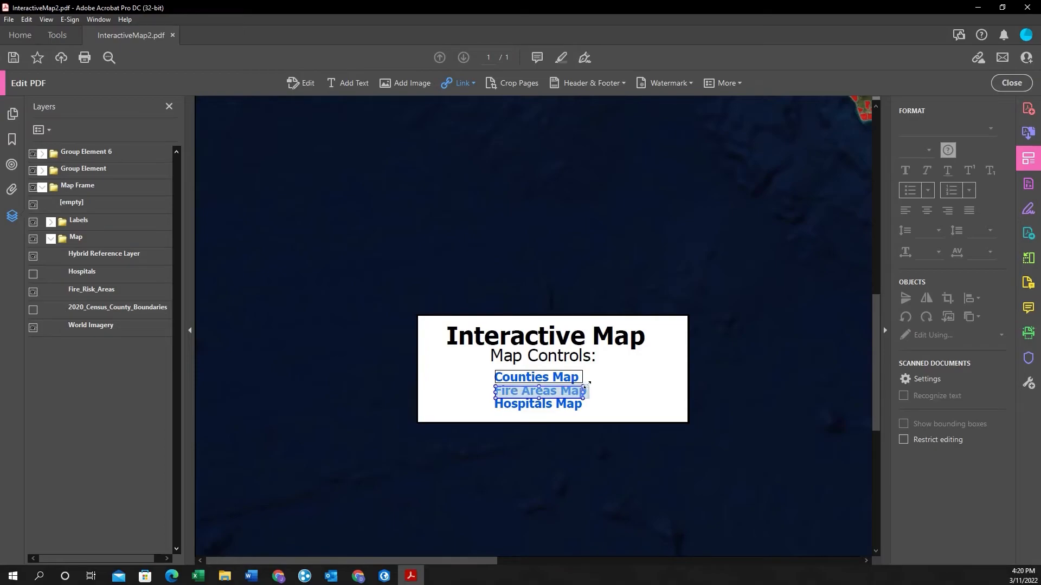
pyautogui.moveTo(583, 387); pyautogui.dragTo(587, 384)
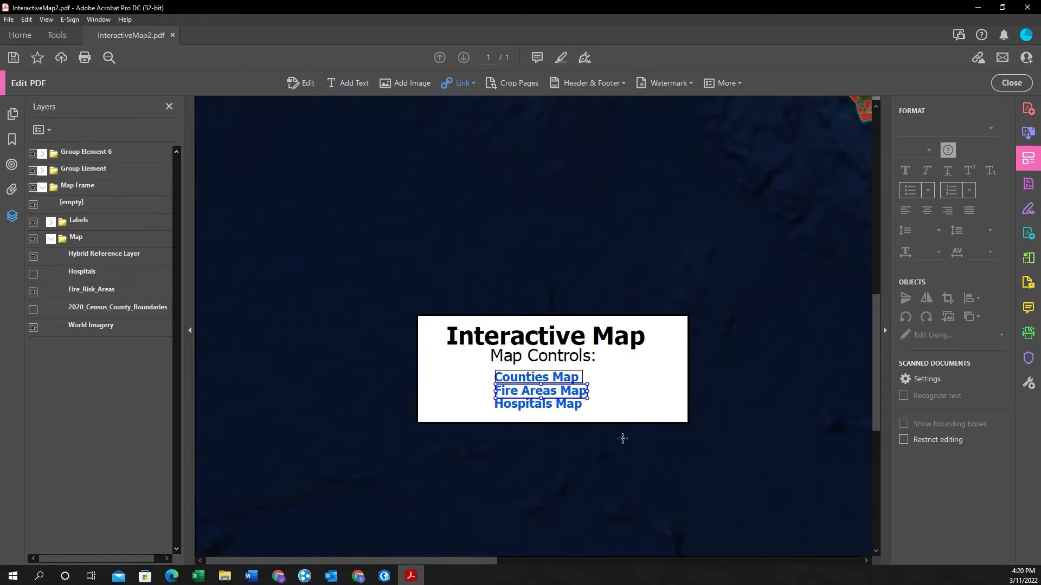
# Delete the copied "Set layer visibility" action from the Fire Areas Map link.
pyautogui.doubleClick(563, 399)
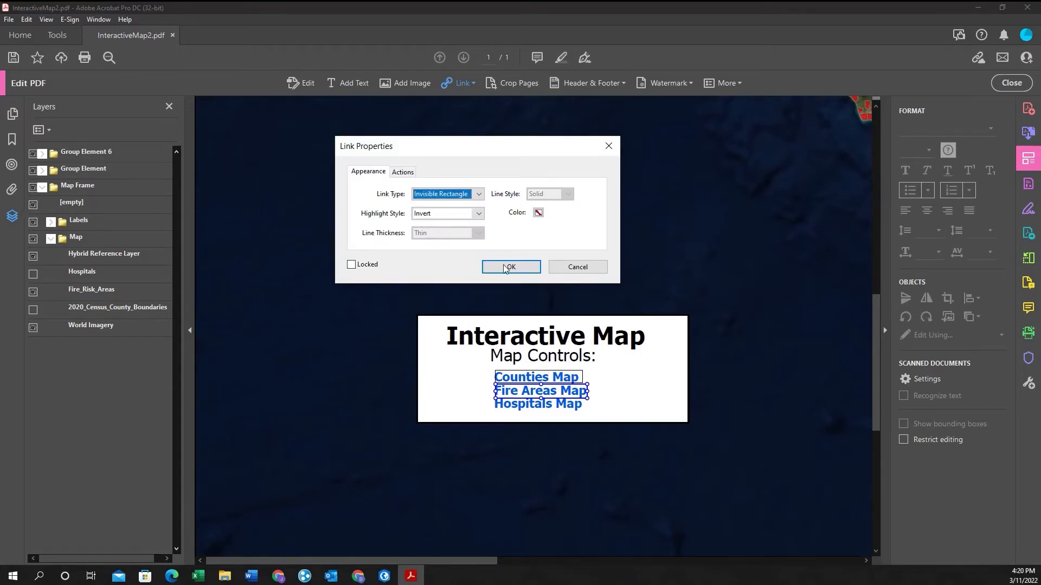
pyautogui.click(411, 176)
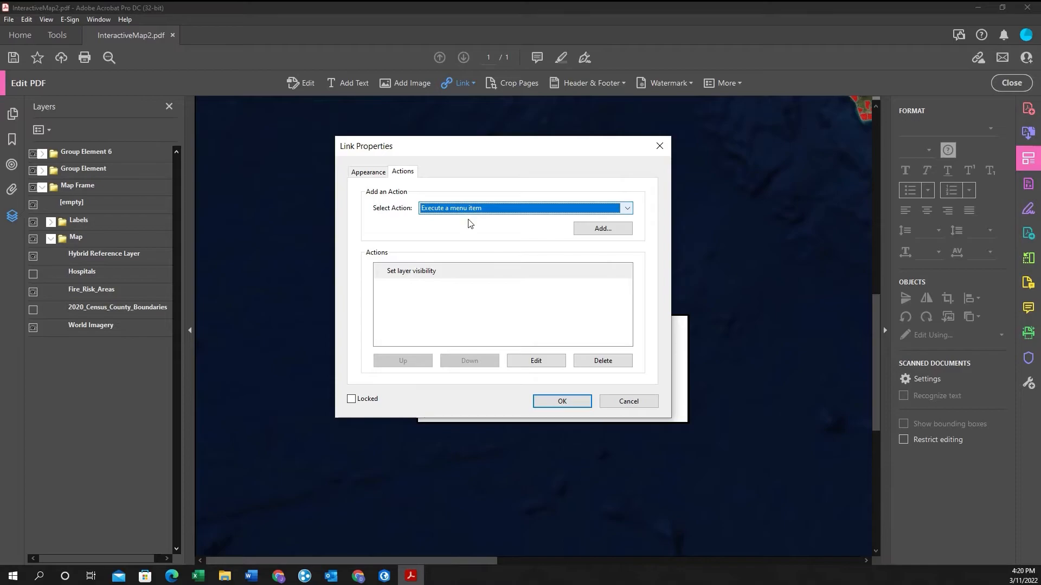
pyautogui.click(462, 275)
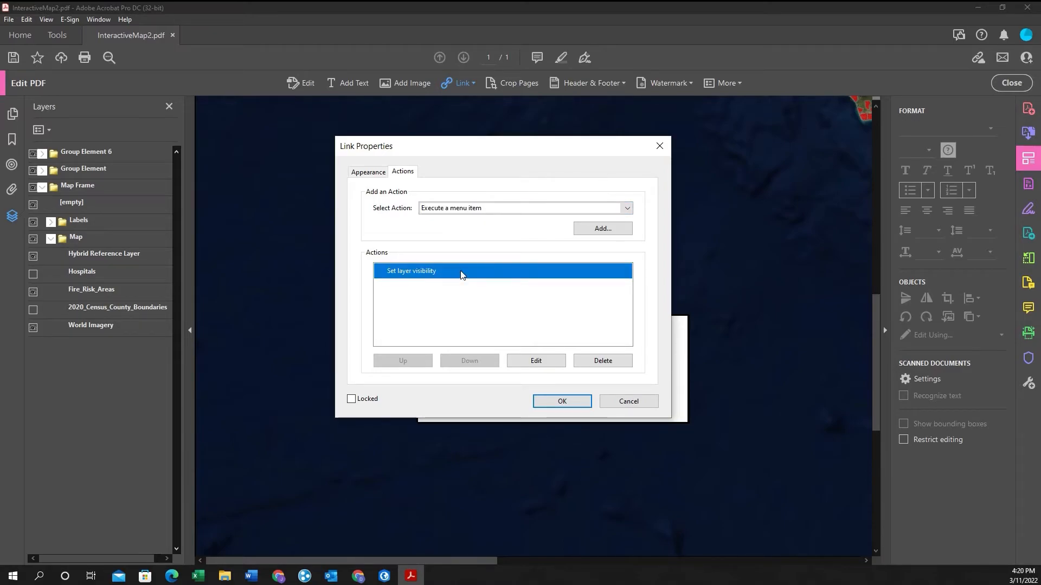
pyautogui.click(601, 361)
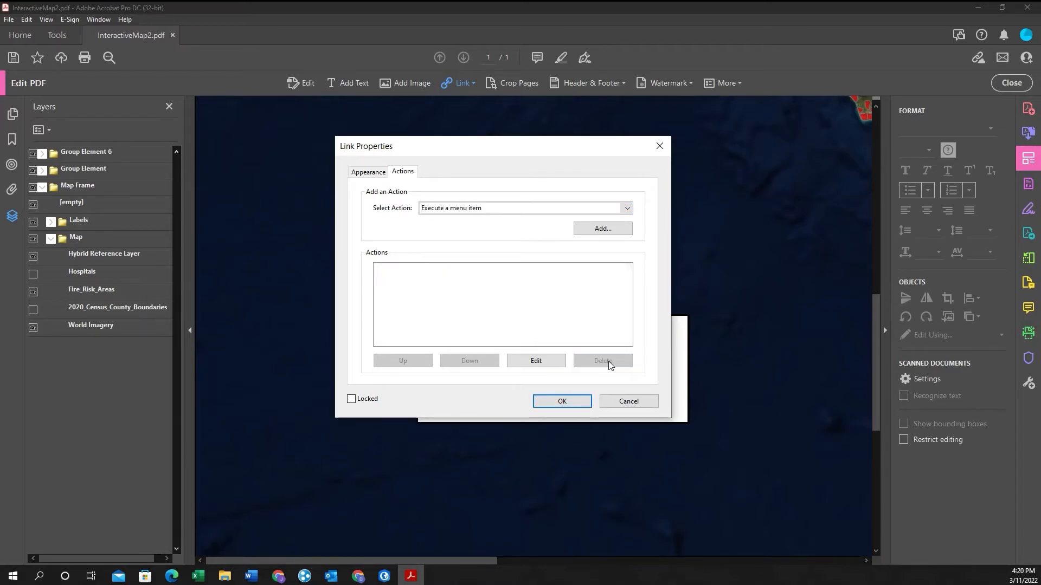
# Add a new "Set layer visibility" action to the Fire Areas Map link using the current layer states, and apply the link properties.
pyautogui.click(481, 212)
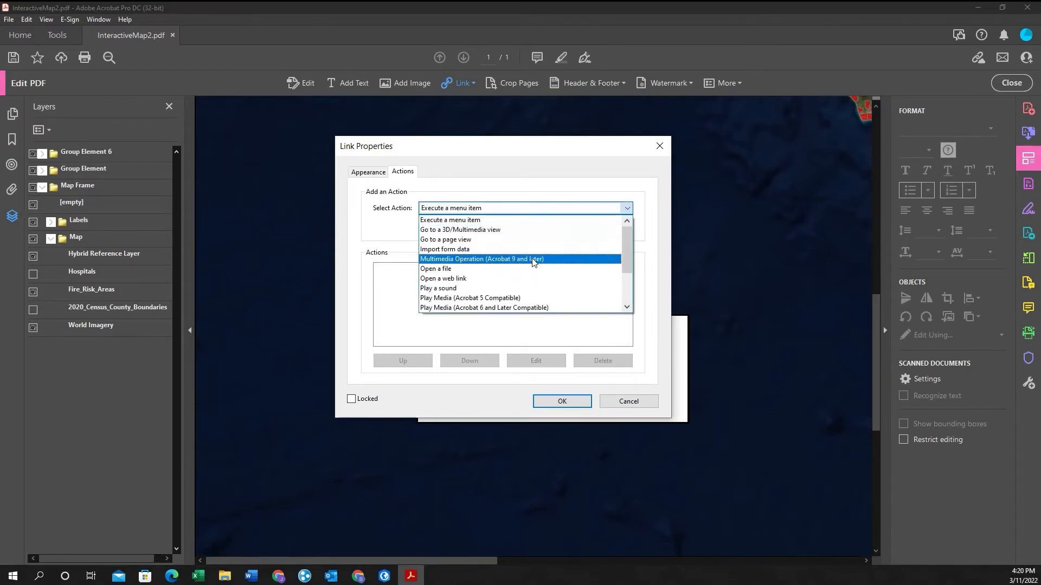
pyautogui.scroll(-2, 607, 271)
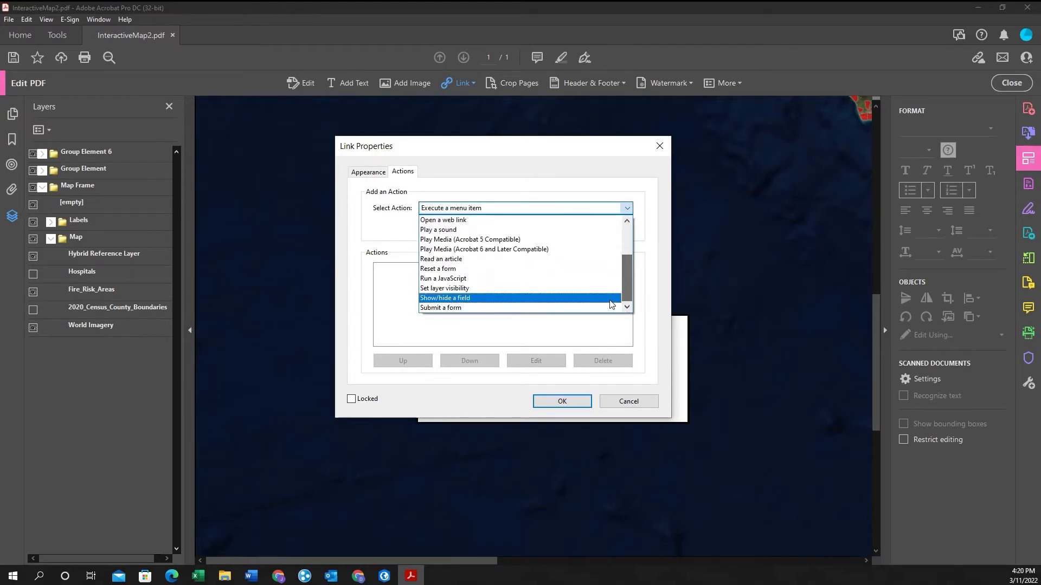
pyautogui.click(511, 287)
pyautogui.click(599, 232)
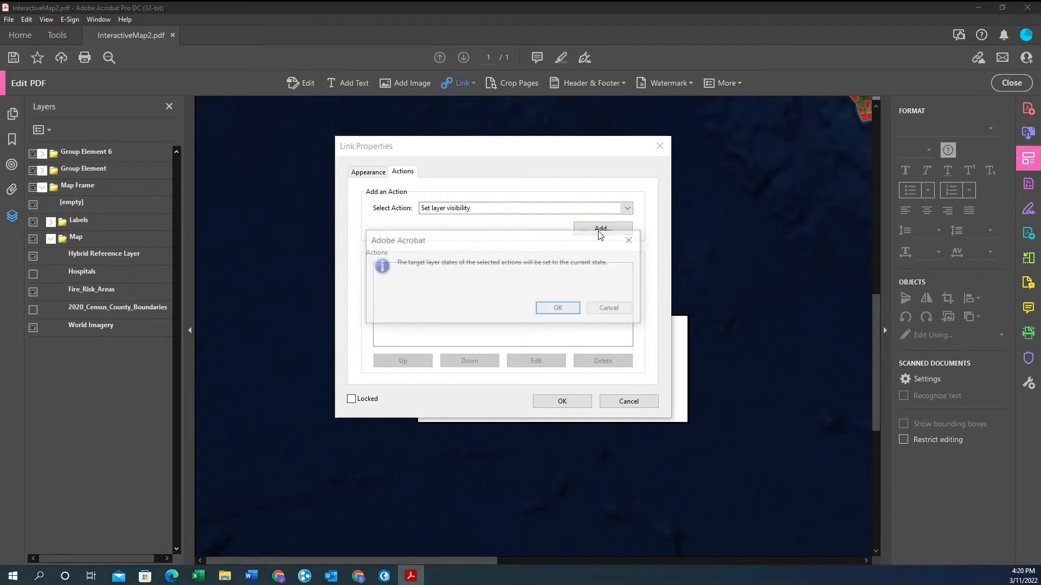
pyautogui.click(558, 307)
pyautogui.click(562, 401)
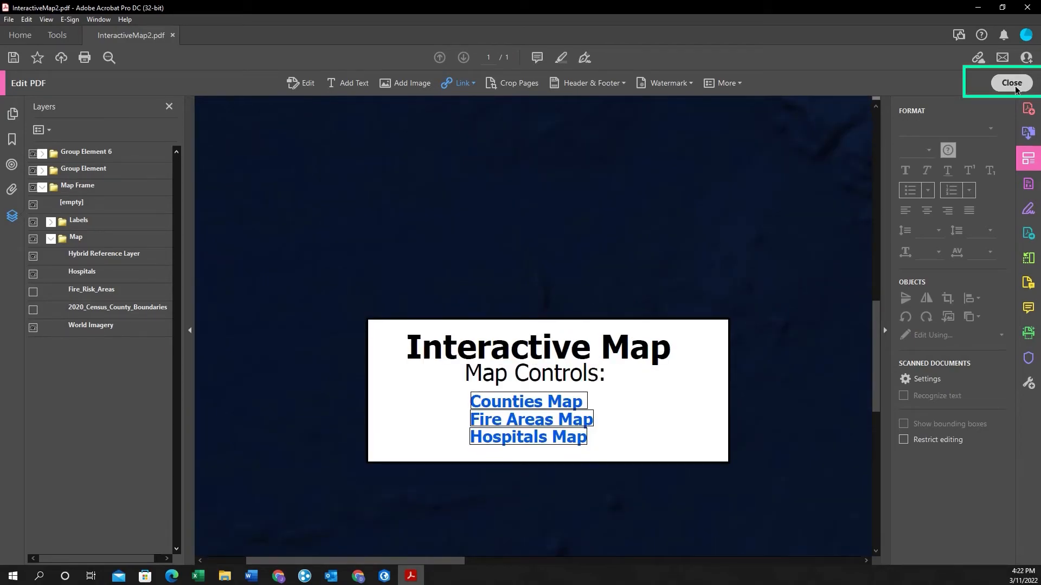
# Leave PDF editing and test the Counties Map, Fire Areas Map and Hospitals Map links, ending on the Counties Map.
pyautogui.click(1011, 83)
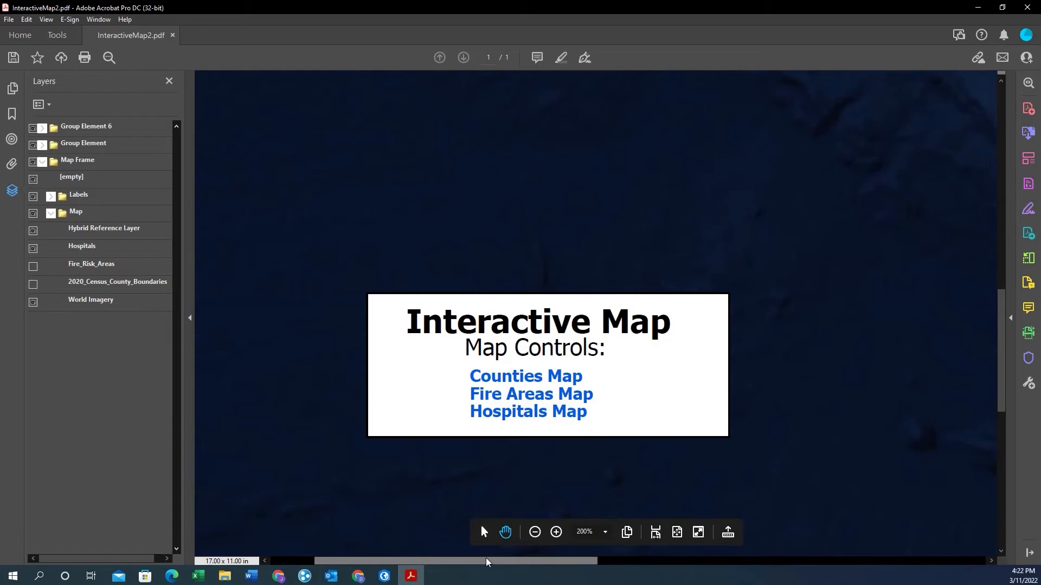
pyautogui.click(534, 535)
pyautogui.click(535, 533)
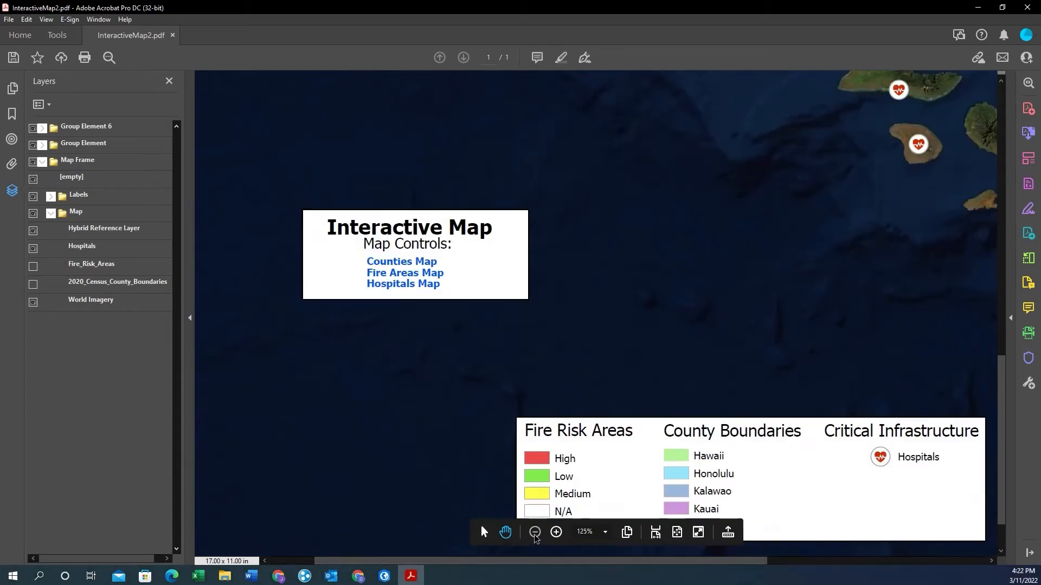
pyautogui.click(534, 533)
pyautogui.click(535, 532)
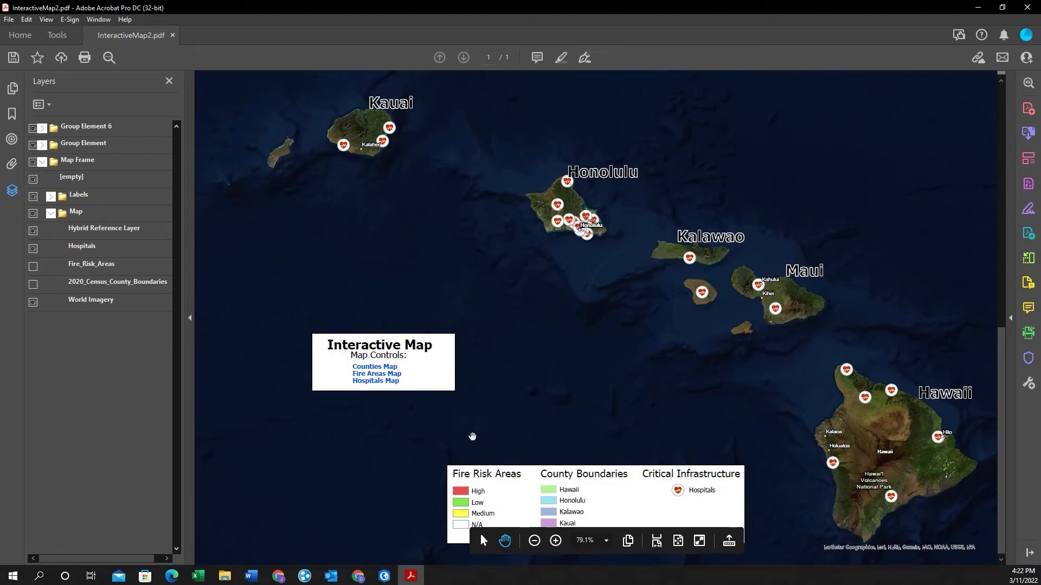
pyautogui.click(383, 369)
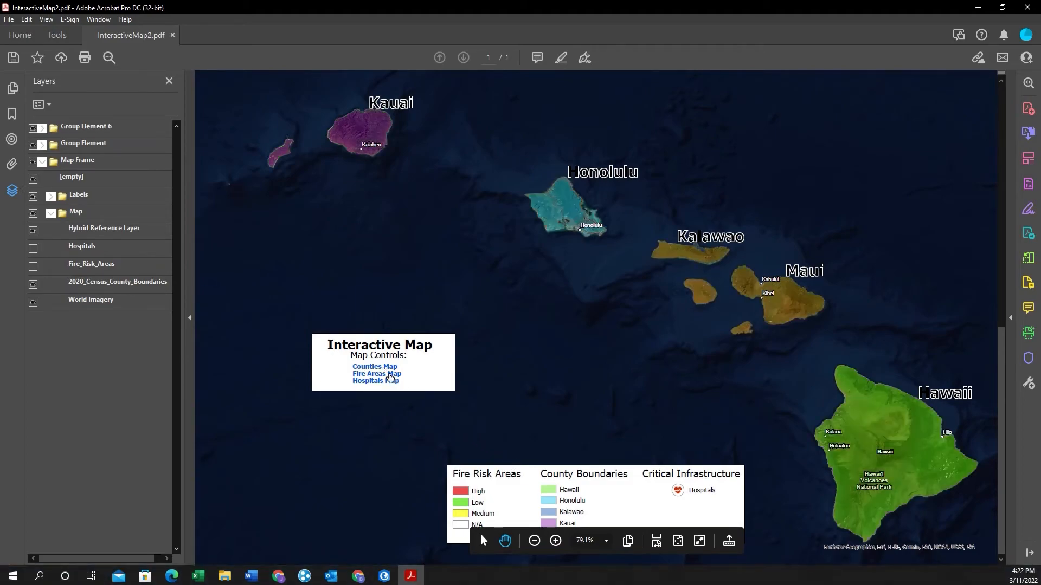
pyautogui.click(390, 374)
pyautogui.click(393, 382)
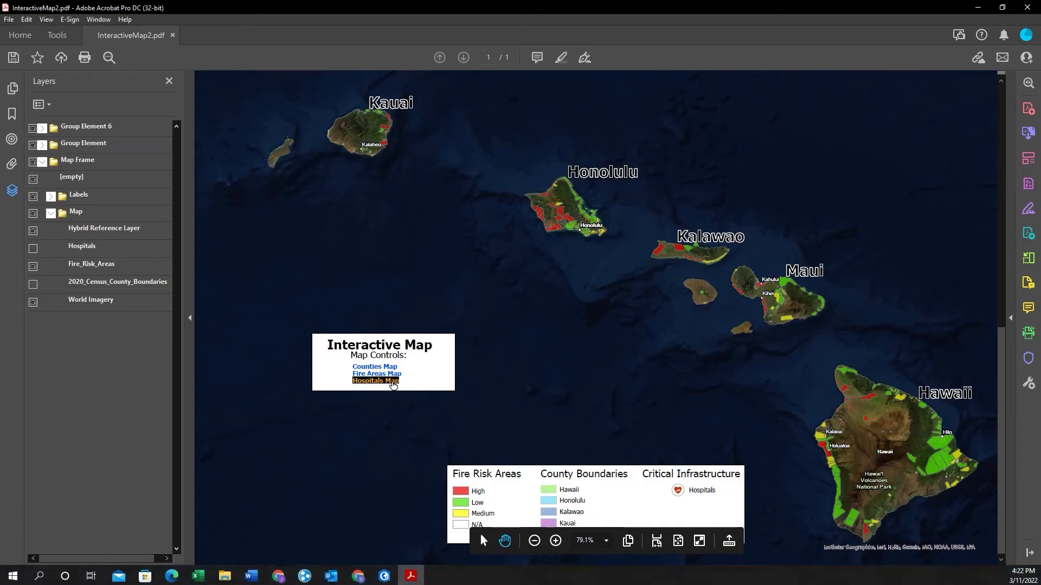
pyautogui.click(392, 368)
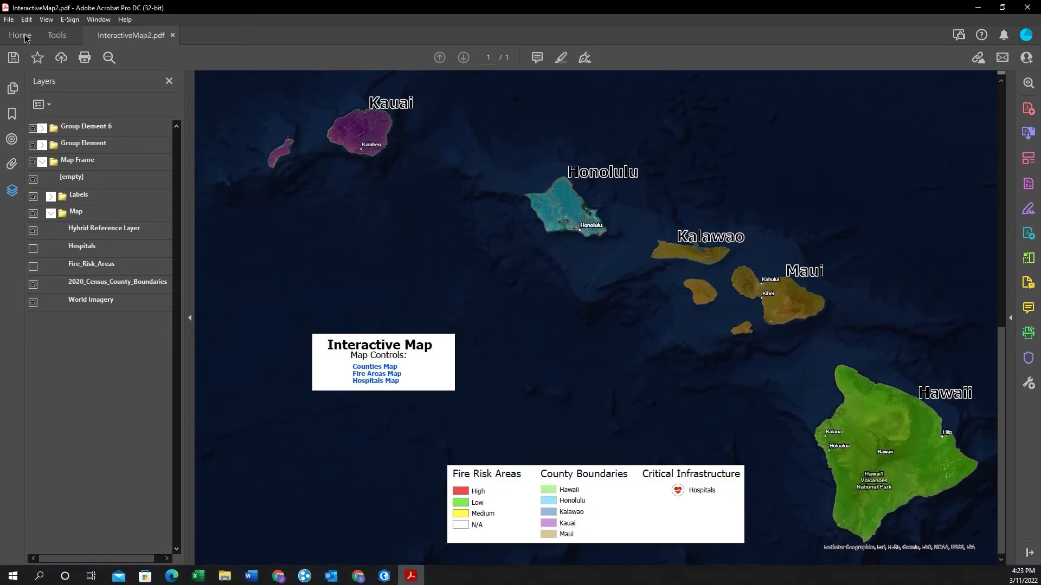
# Save the linked PDF, then close it and reopen InteractiveMap2 from the recent files.
pyautogui.click(9, 19)
pyautogui.moveTo(8, 21)
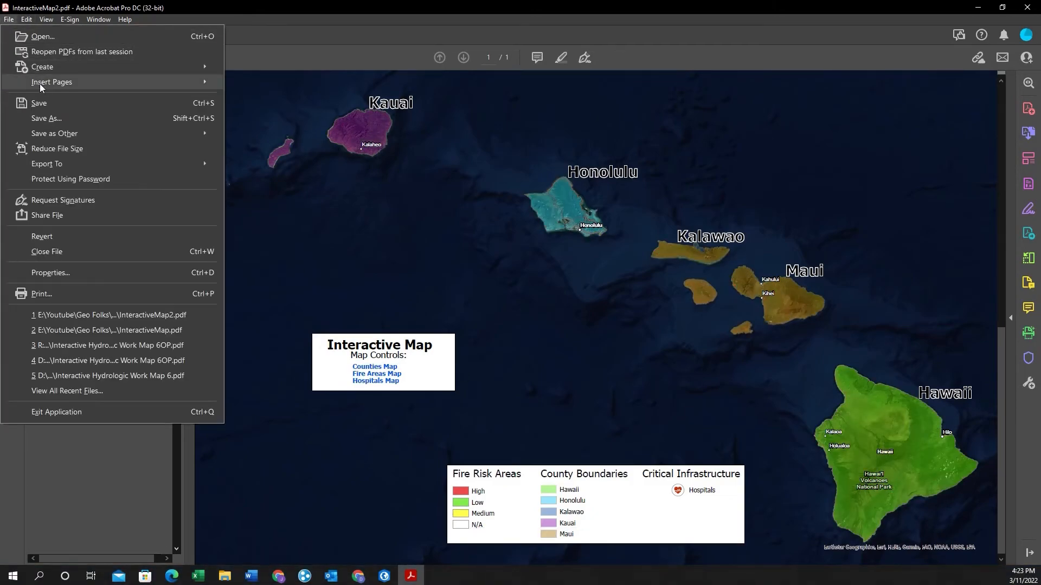
pyautogui.click(41, 103)
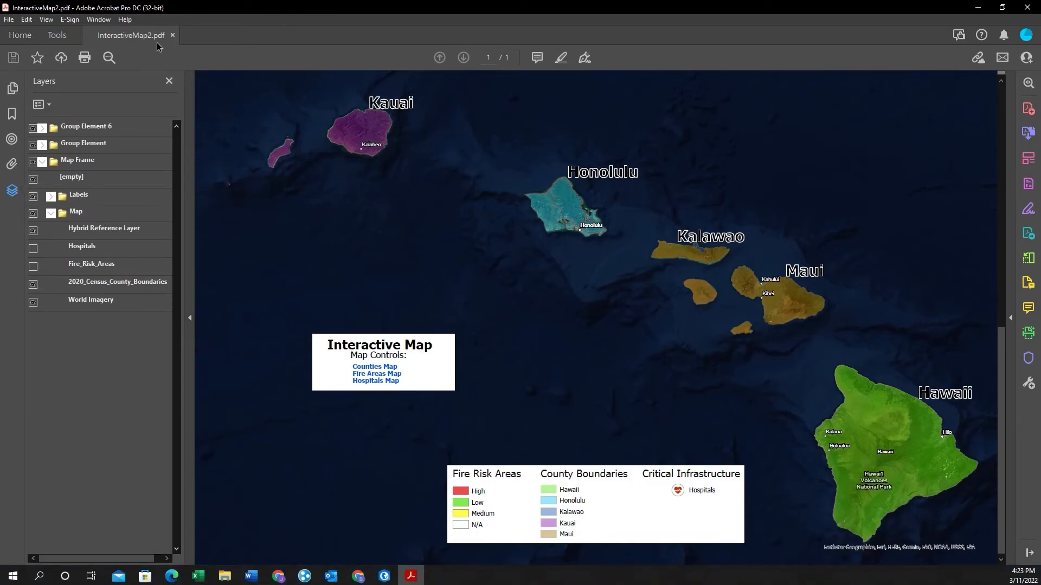
pyautogui.click(173, 35)
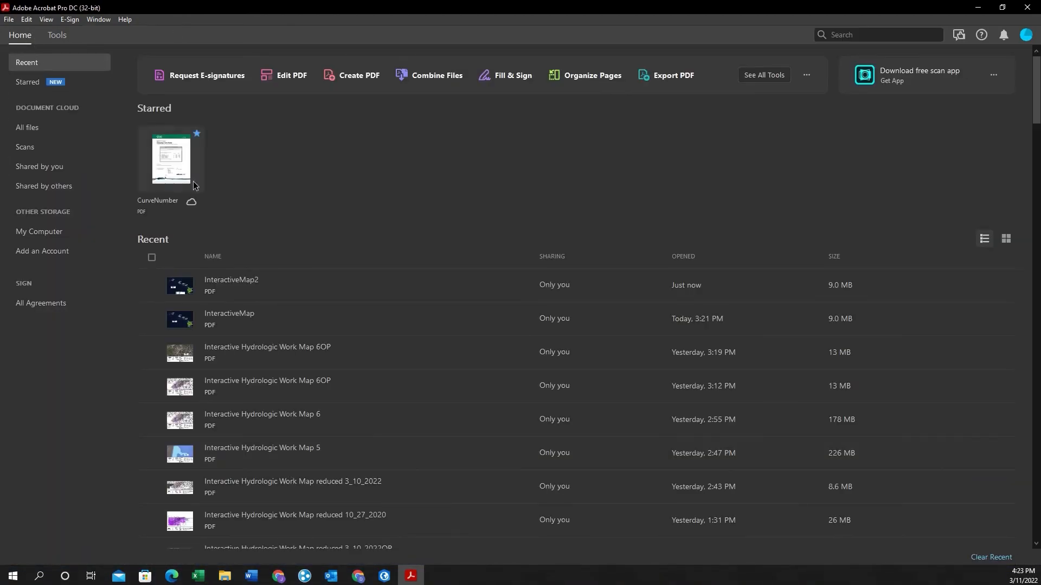
pyautogui.click(294, 290)
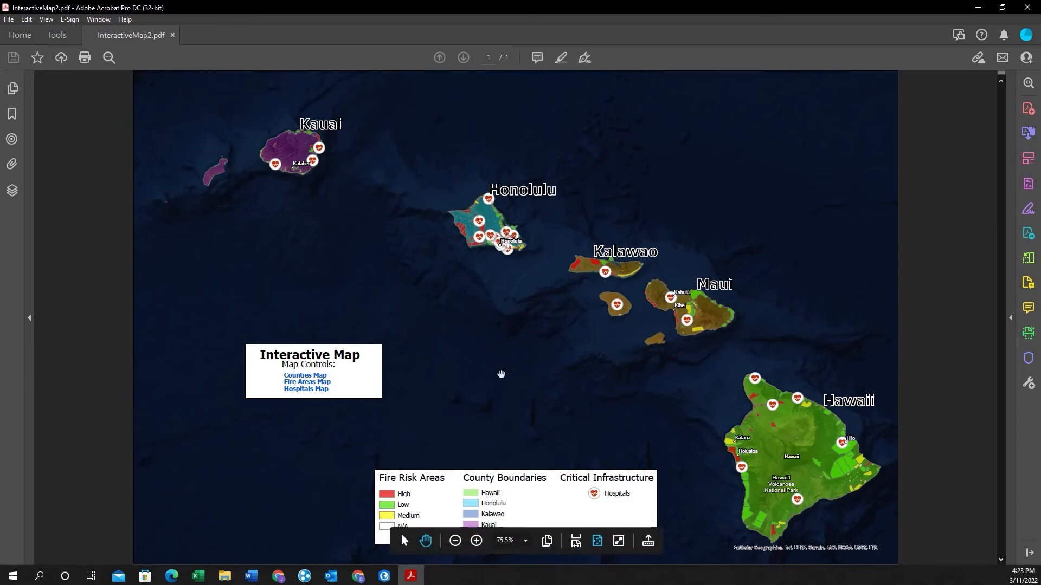
# Expand the Map Frame and Map layer groups and set the Hospitals layer's default state to Off.
pyautogui.click(11, 191)
pyautogui.click(42, 161)
pyautogui.click(51, 214)
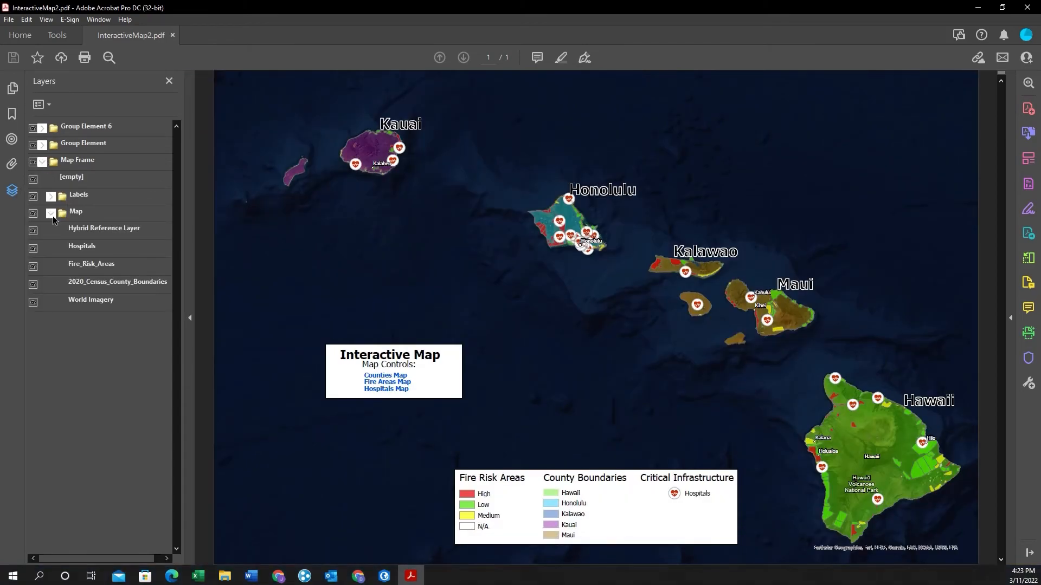
pyautogui.rightClick(52, 251)
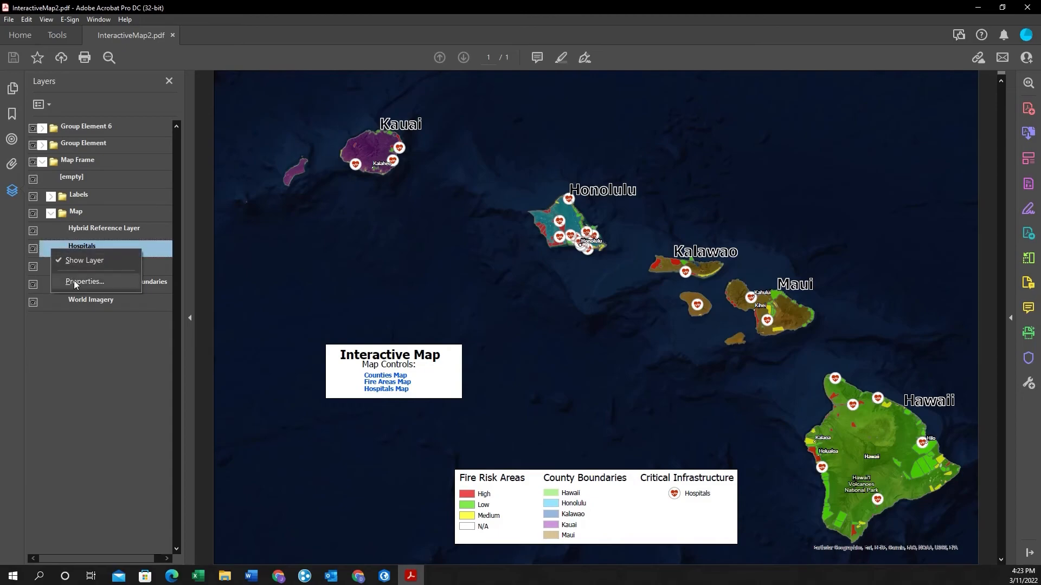
pyautogui.click(84, 282)
pyautogui.click(577, 217)
pyautogui.click(520, 234)
pyautogui.click(515, 403)
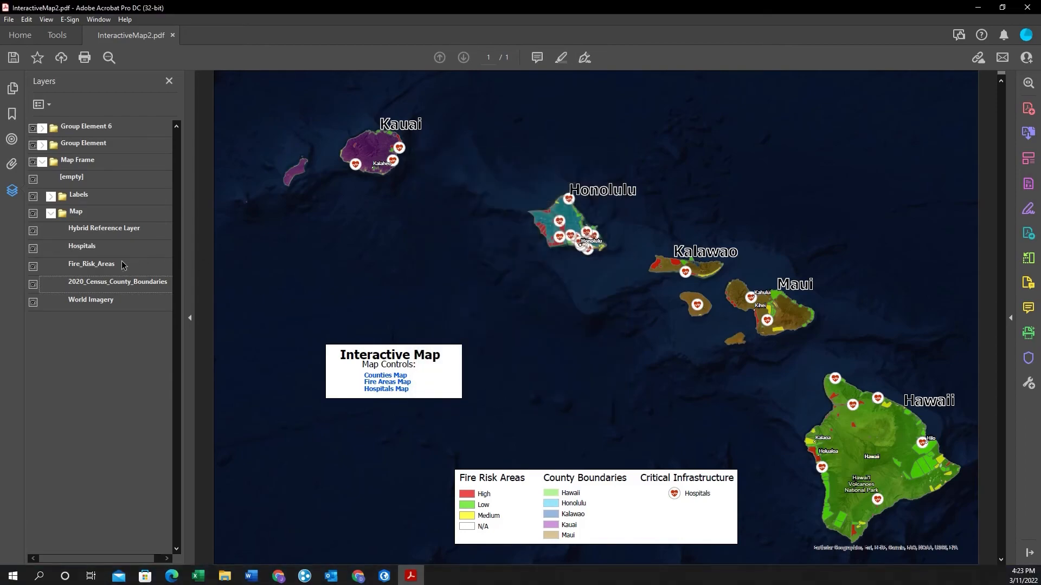
# Set the Fire_Risk_Areas layer's default state to Off in its layer properties.
pyautogui.click(119, 265)
pyautogui.rightClick(120, 265)
pyautogui.click(154, 292)
pyautogui.click(553, 215)
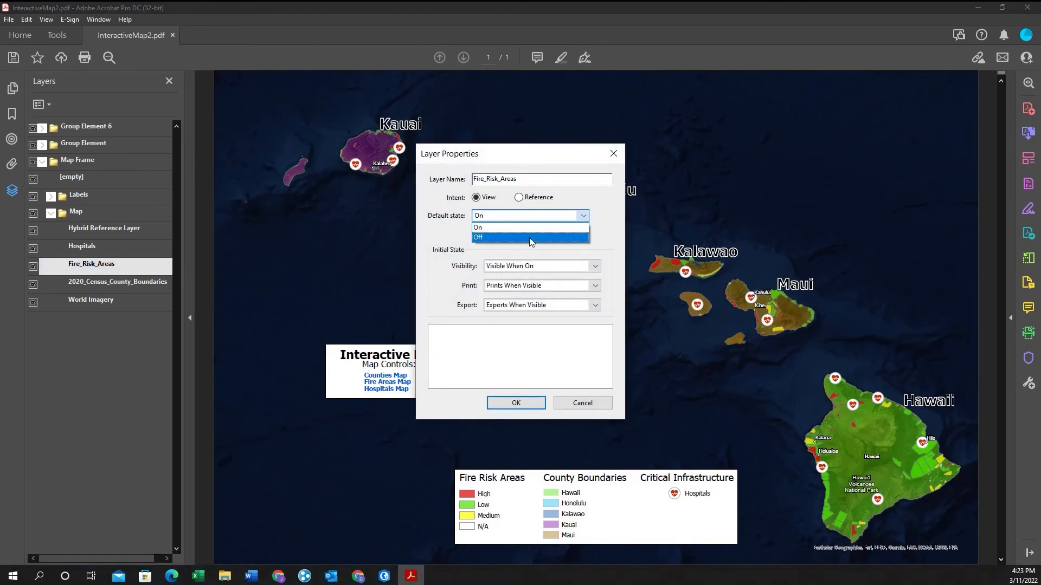
pyautogui.click(529, 236)
pyautogui.click(525, 403)
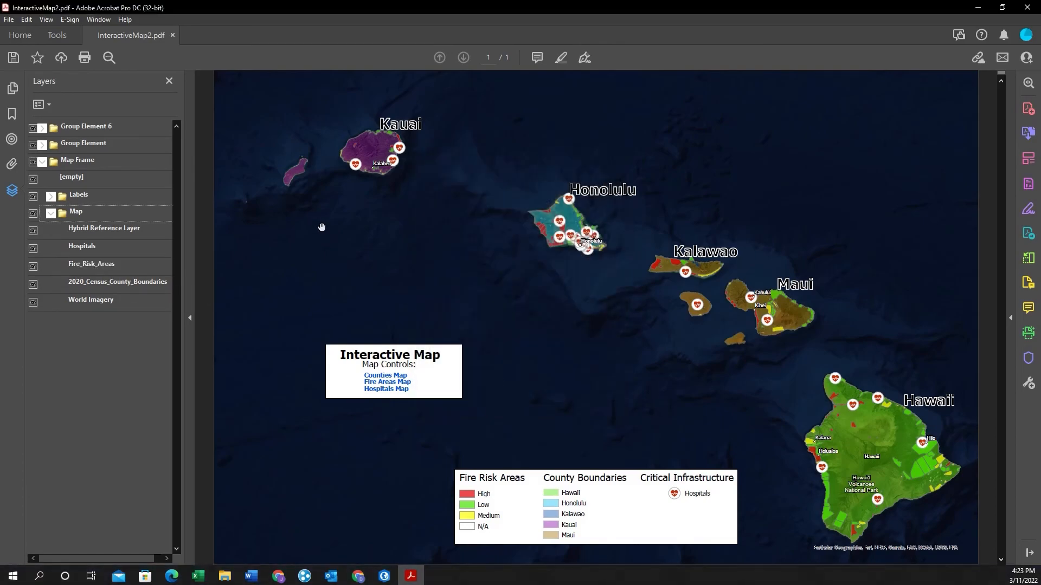
# Save the changed layer default states and reopen InteractiveMap2 from the recent files.
pyautogui.click(9, 20)
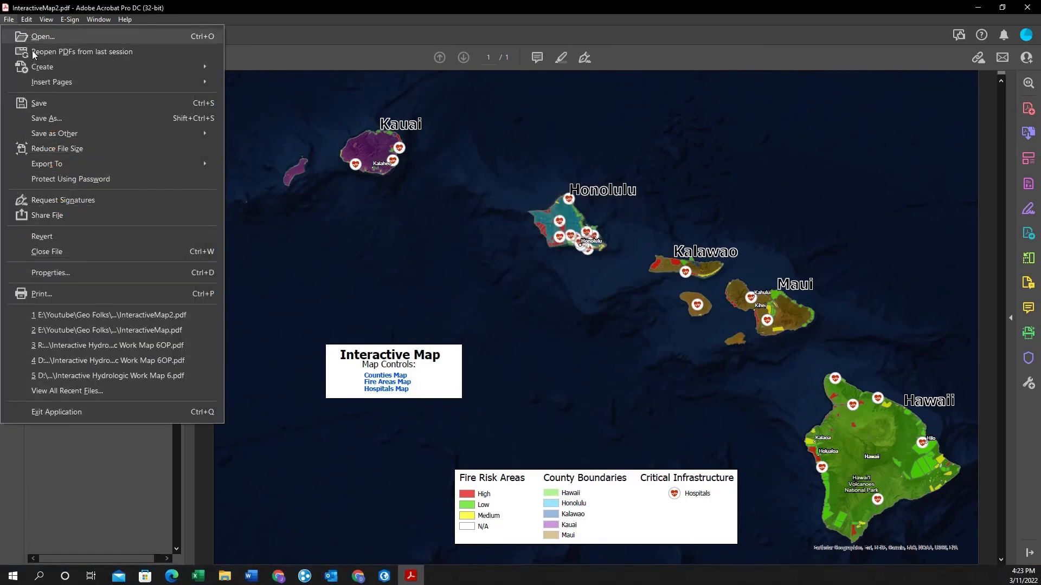
pyautogui.click(50, 96)
pyautogui.click(173, 35)
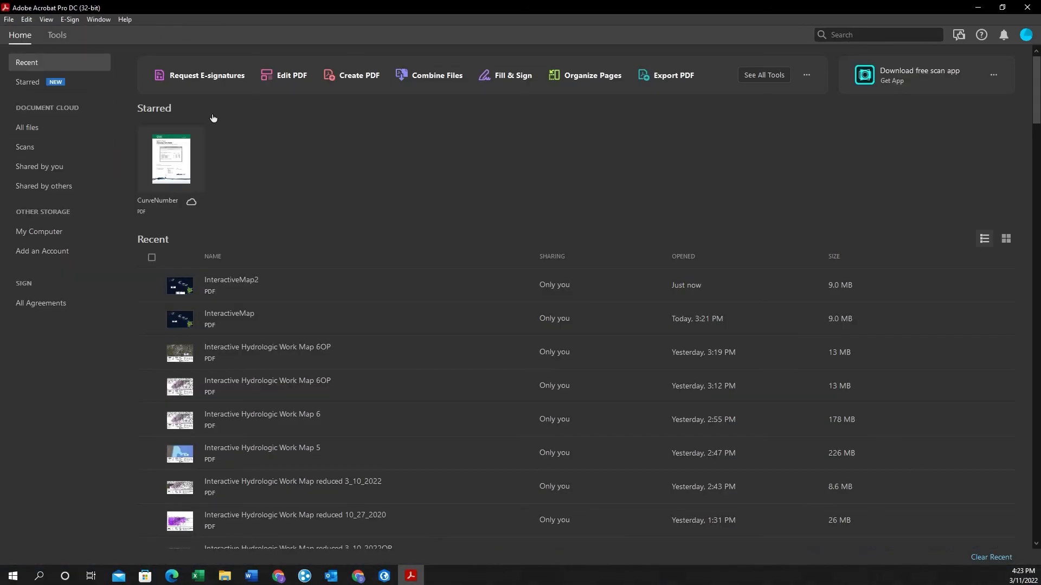
pyautogui.doubleClick(271, 288)
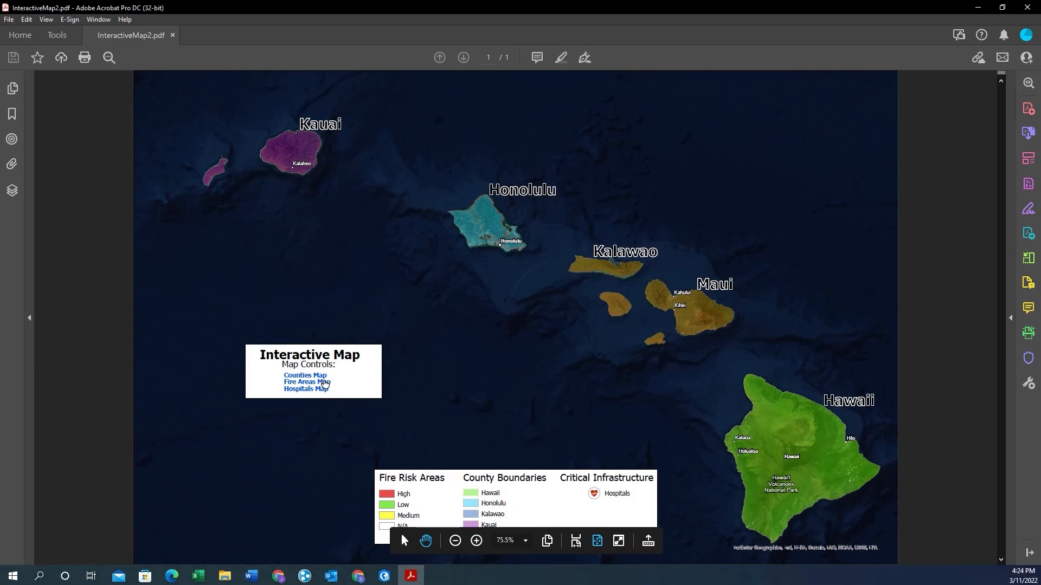
# Test the Fire Areas Map, Hospitals Map and Counties Map links in the reopened PDF.
pyautogui.click(328, 382)
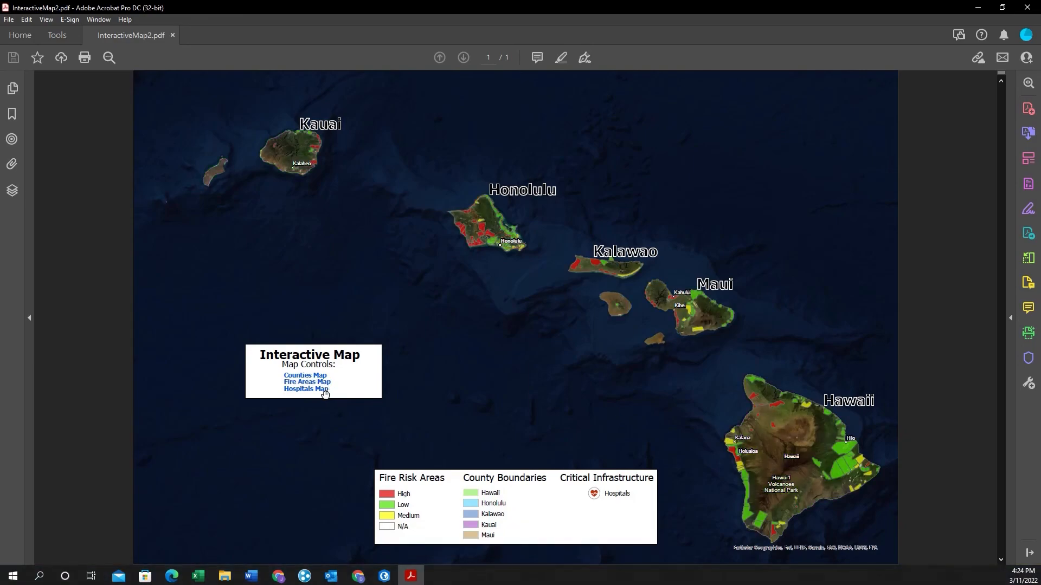
pyautogui.click(321, 390)
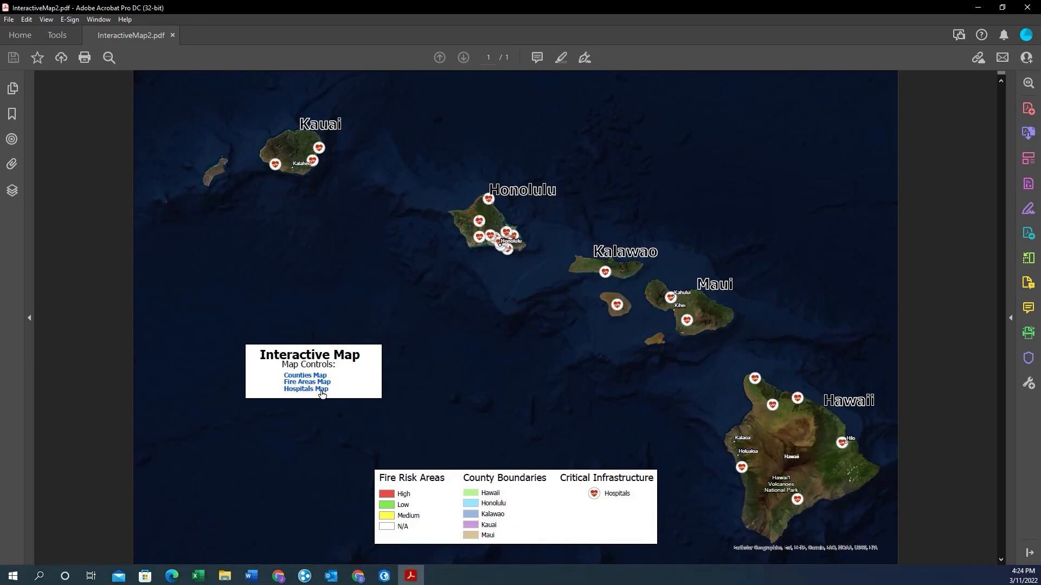
pyautogui.click(322, 378)
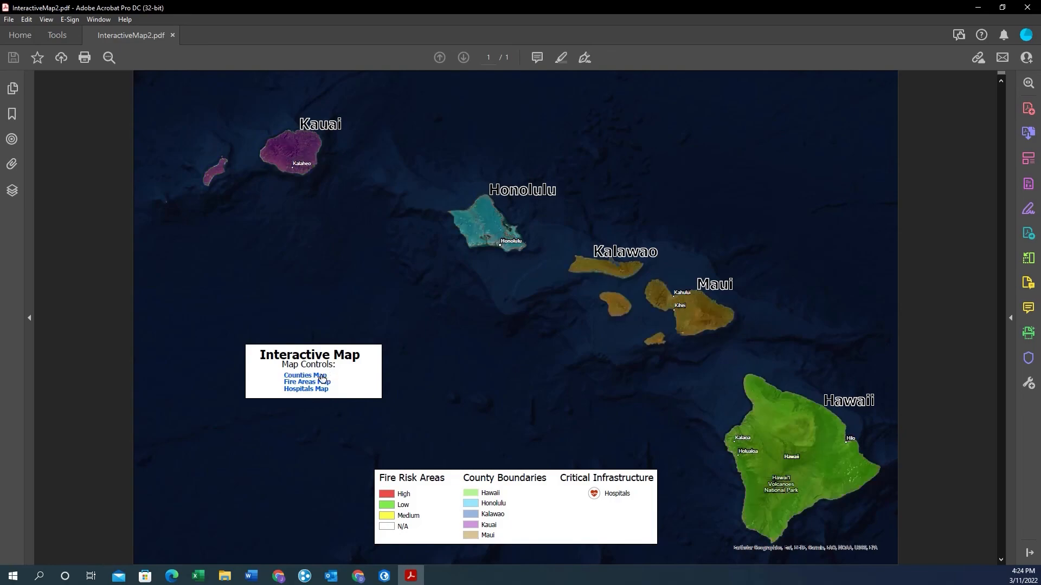